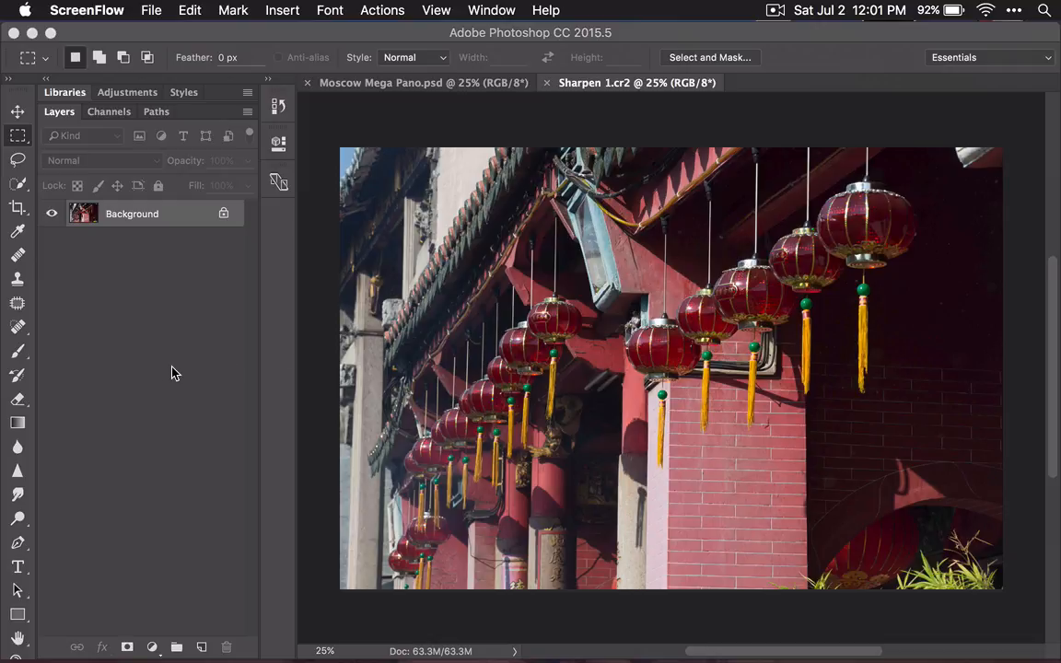
- View the photo at 100% and examine the detail in the lanterns, roof tiles, columns and brick wall
scroll(18, 565, "down", 10)
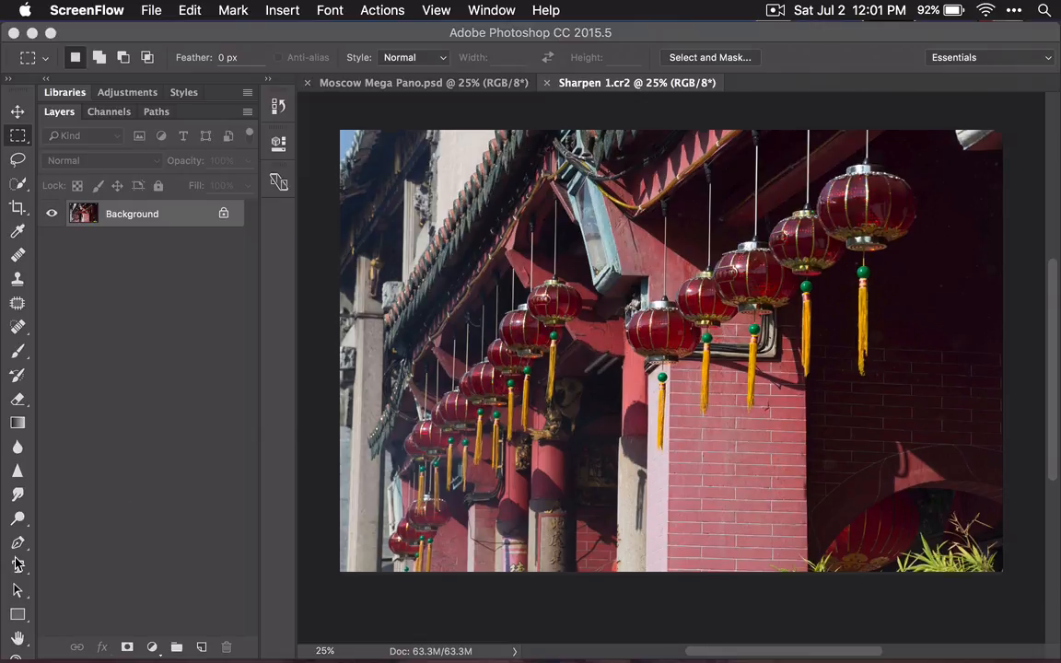
scroll(482, 373, "up", 14)
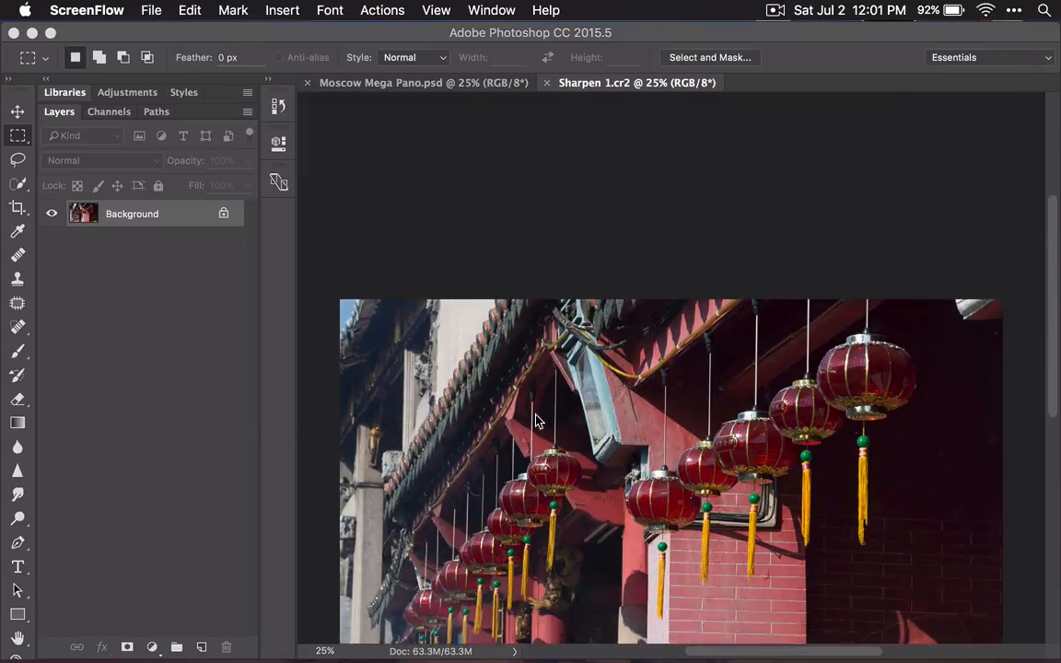
scroll(537, 421, "down", 4)
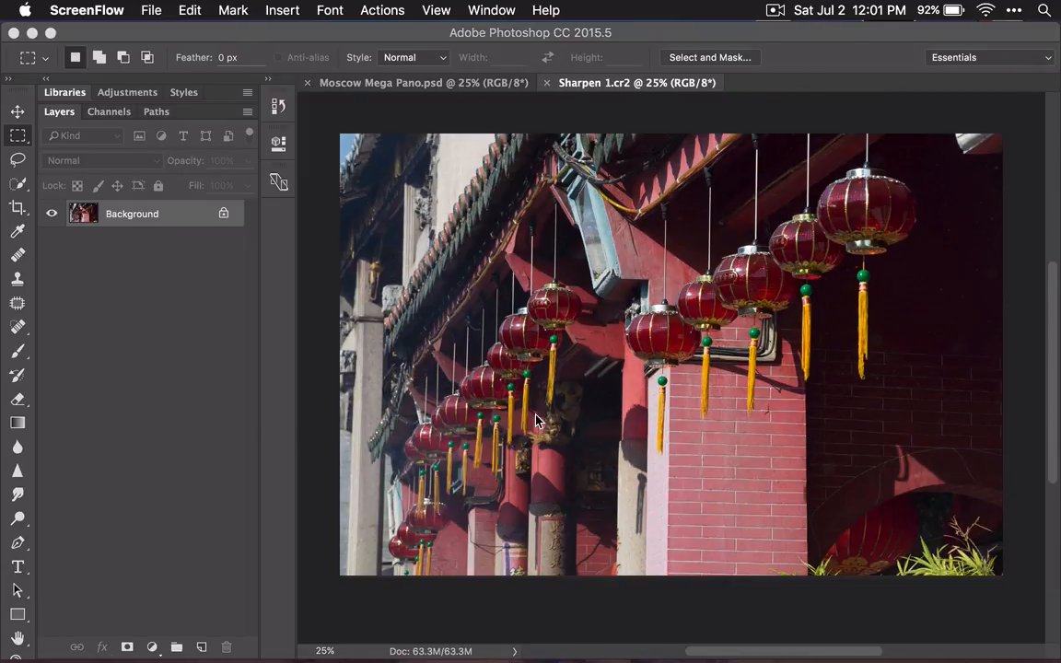
double_click(16, 657)
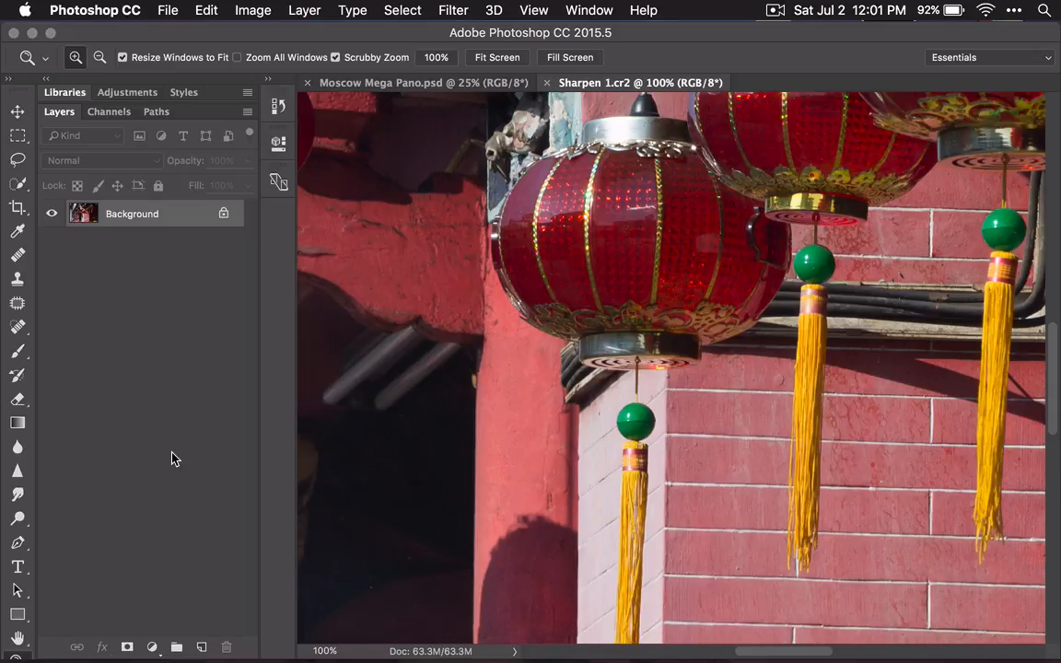
key("h")
scroll(668, 383, "left", 10)
scroll(668, 383, "up", 5)
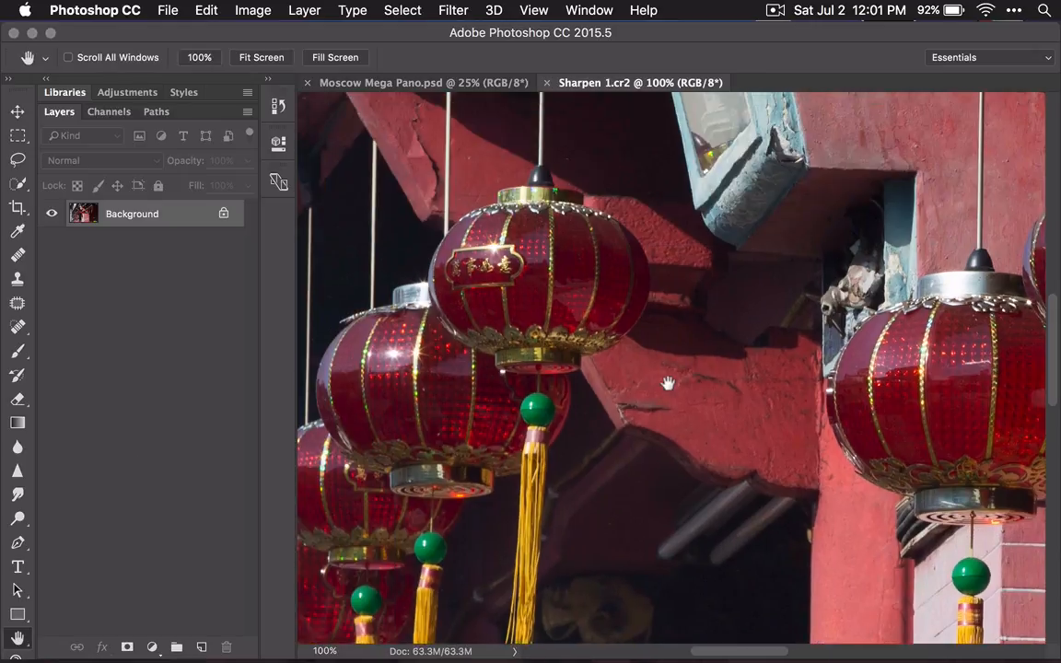
scroll(668, 383, "up", 8)
scroll(668, 383, "left", 10)
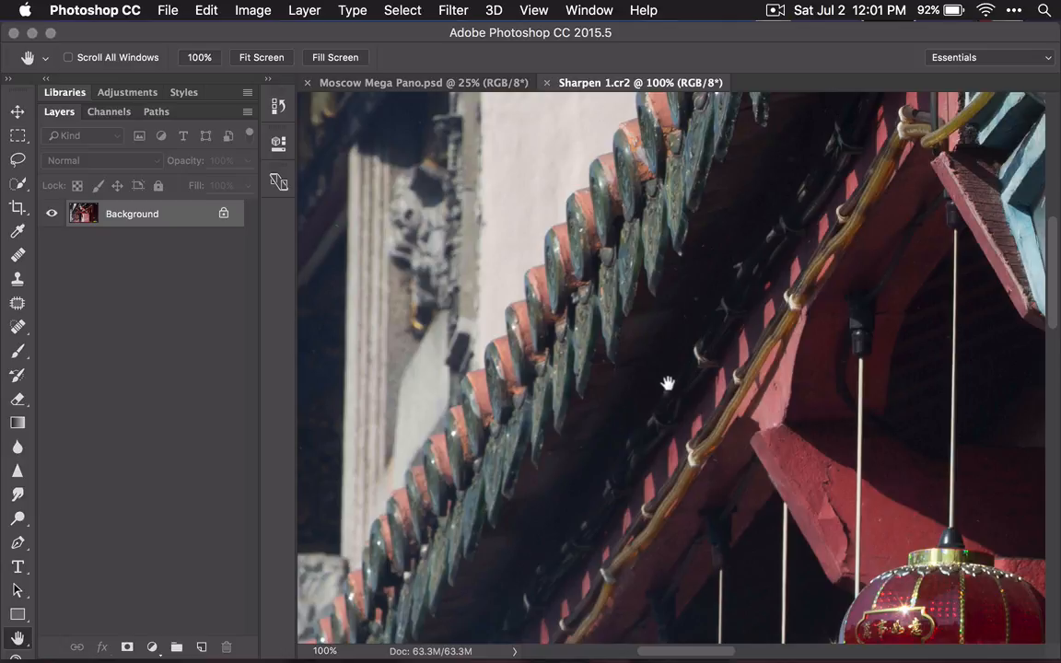
scroll(668, 383, "down", 10)
scroll(668, 383, "right", 6)
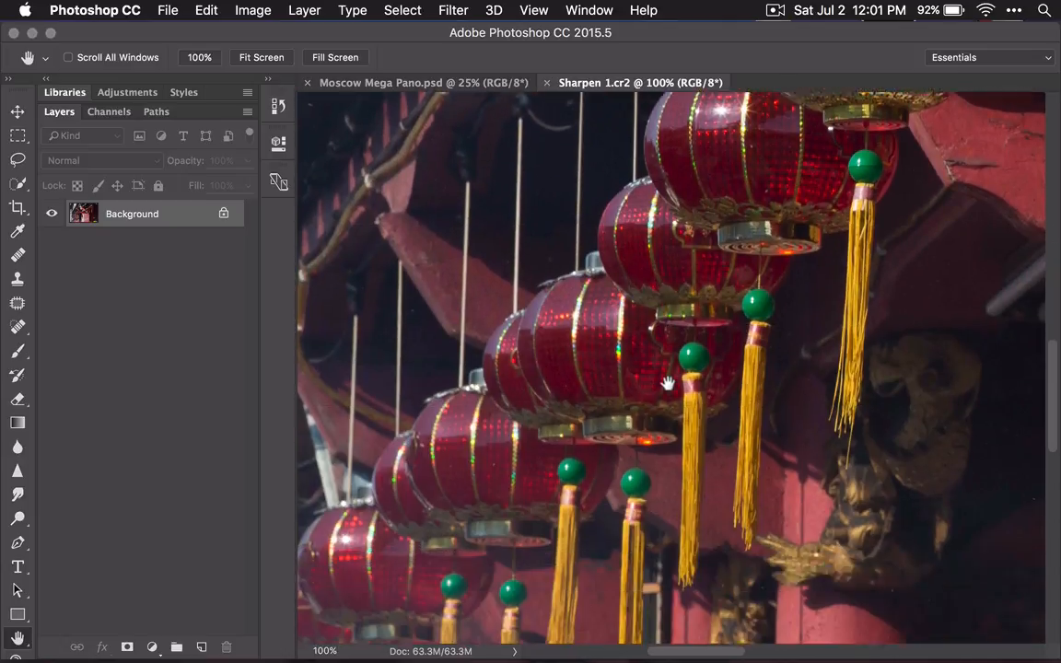
scroll(668, 383, "down", 10)
scroll(668, 384, "right", 5)
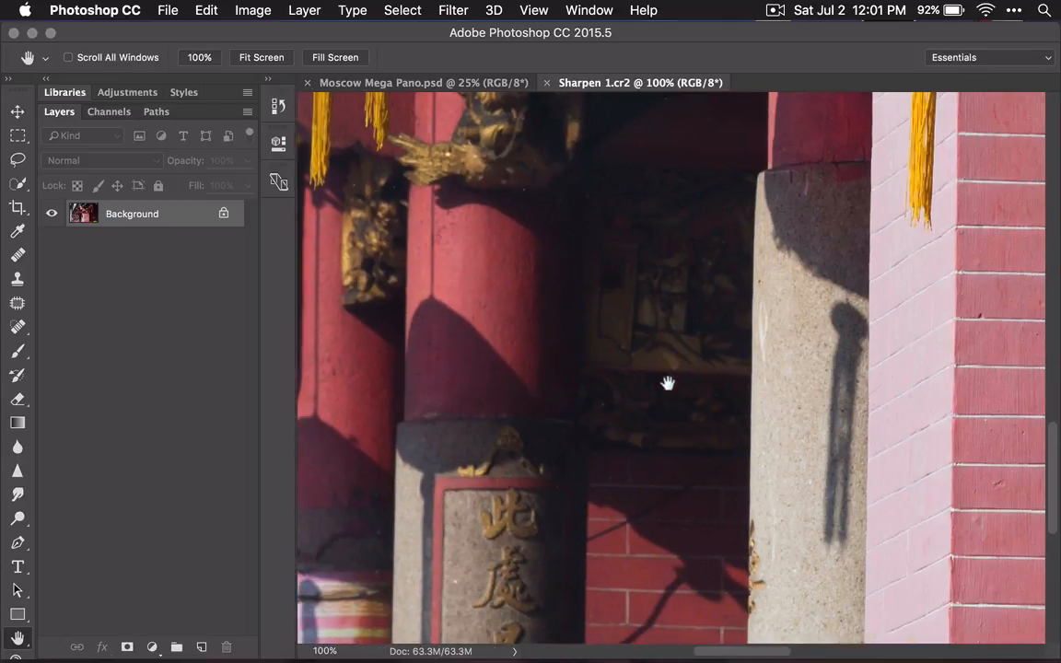
scroll(667, 384, "down", 7)
scroll(668, 384, "right", 5)
scroll(668, 384, "up", 10)
scroll(668, 383, "left", 2)
scroll(668, 384, "right", 7)
scroll(668, 383, "down", 2)
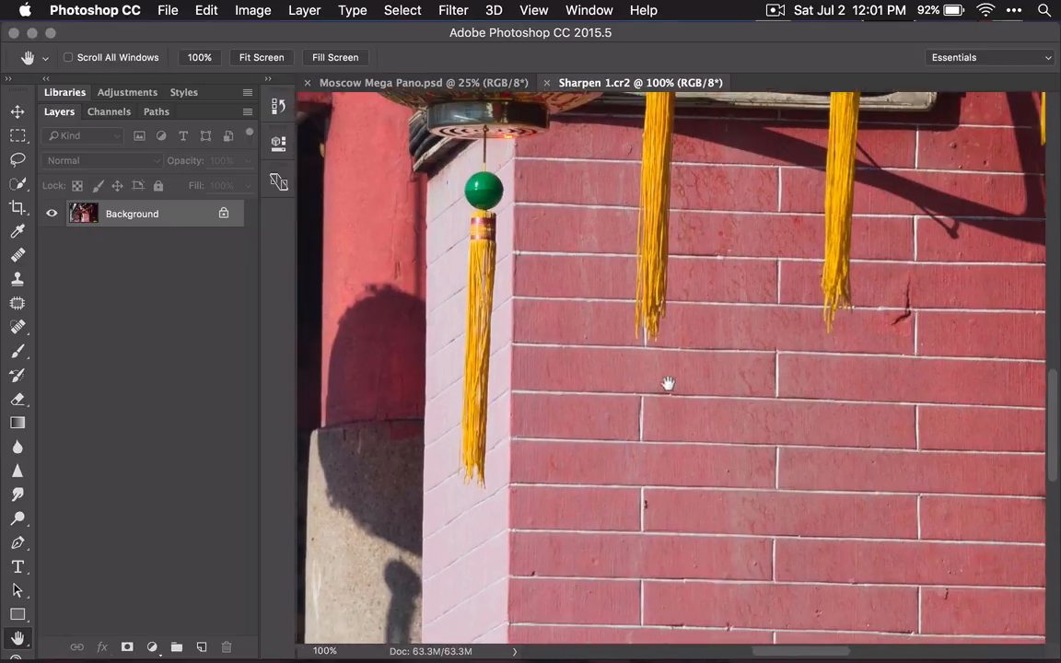
scroll(668, 384, "right", 5)
scroll(668, 383, "up", 8)
scroll(668, 383, "left", 4)
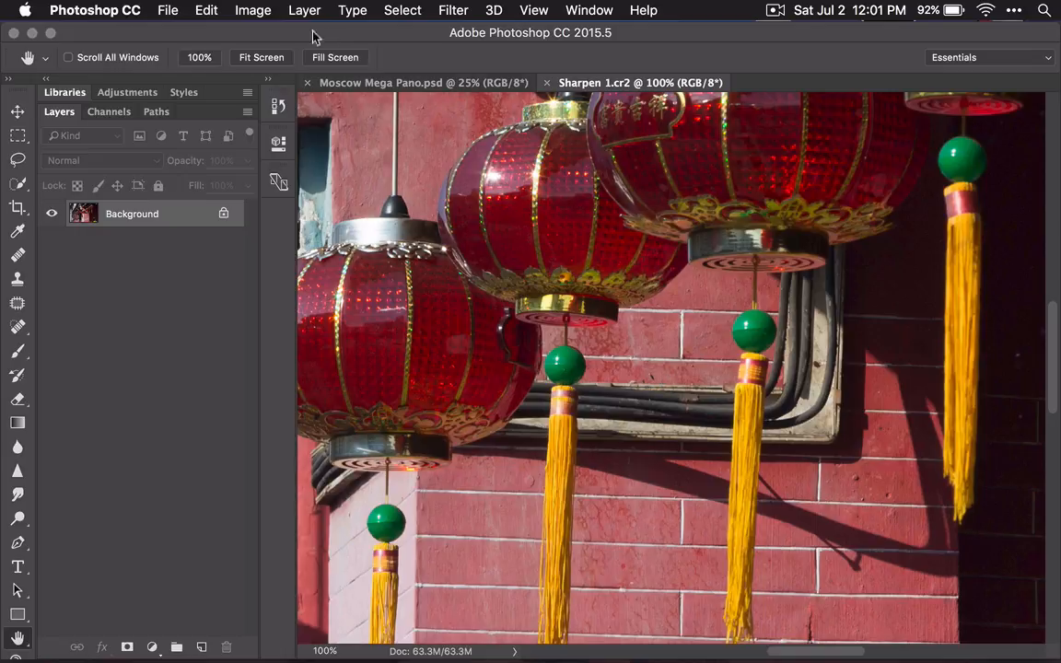
- Open the image resizing settings, unlink the width and height, and link them again
left_click(251, 9)
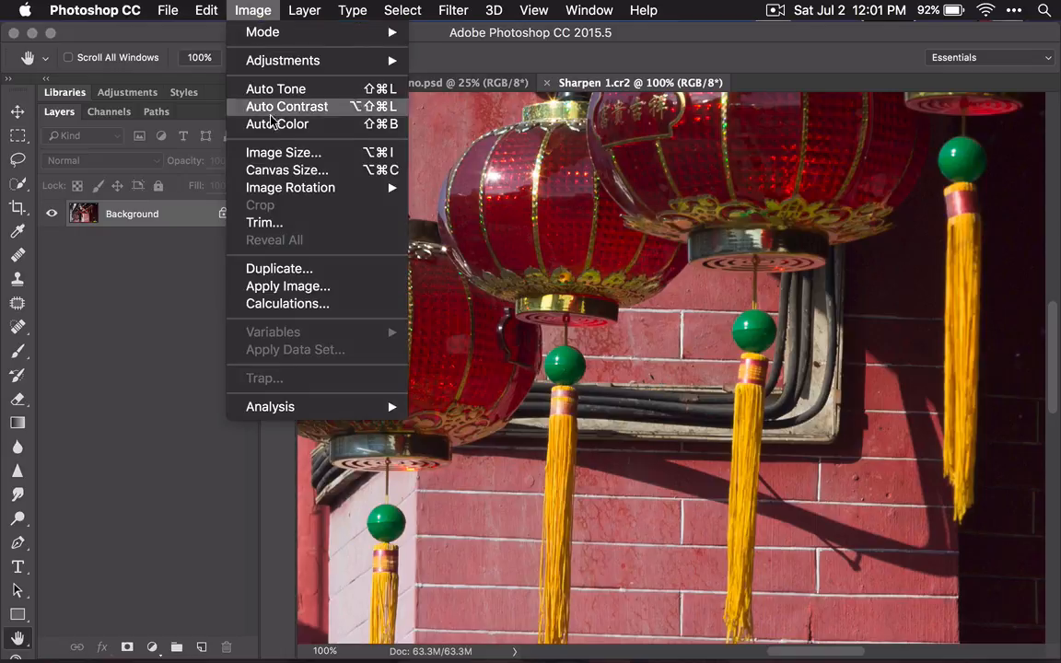
left_click(277, 152)
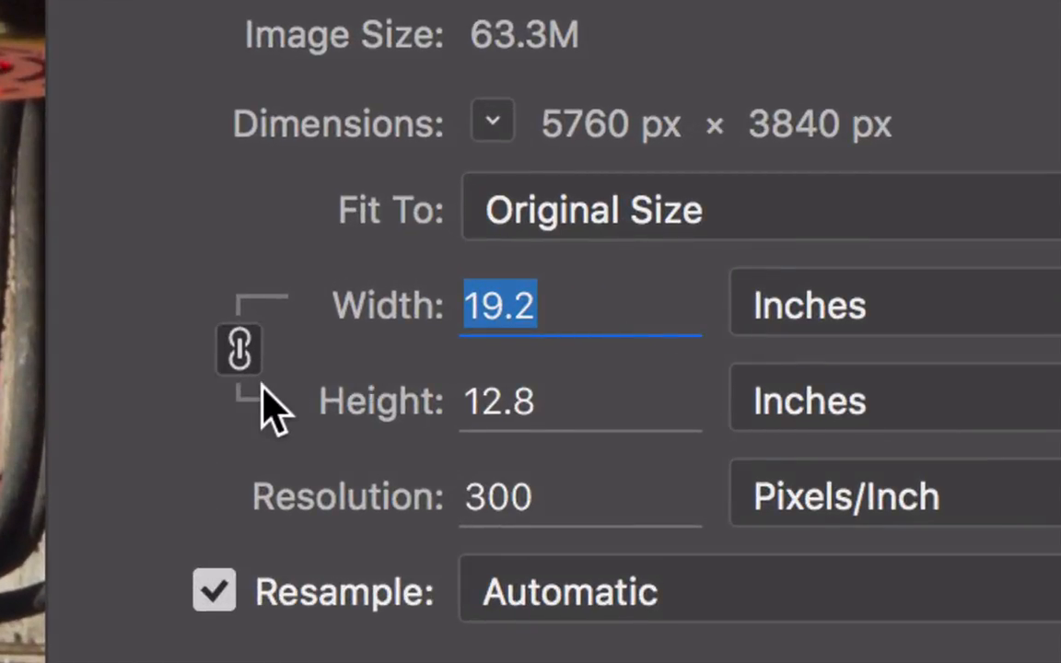
left_click(241, 350)
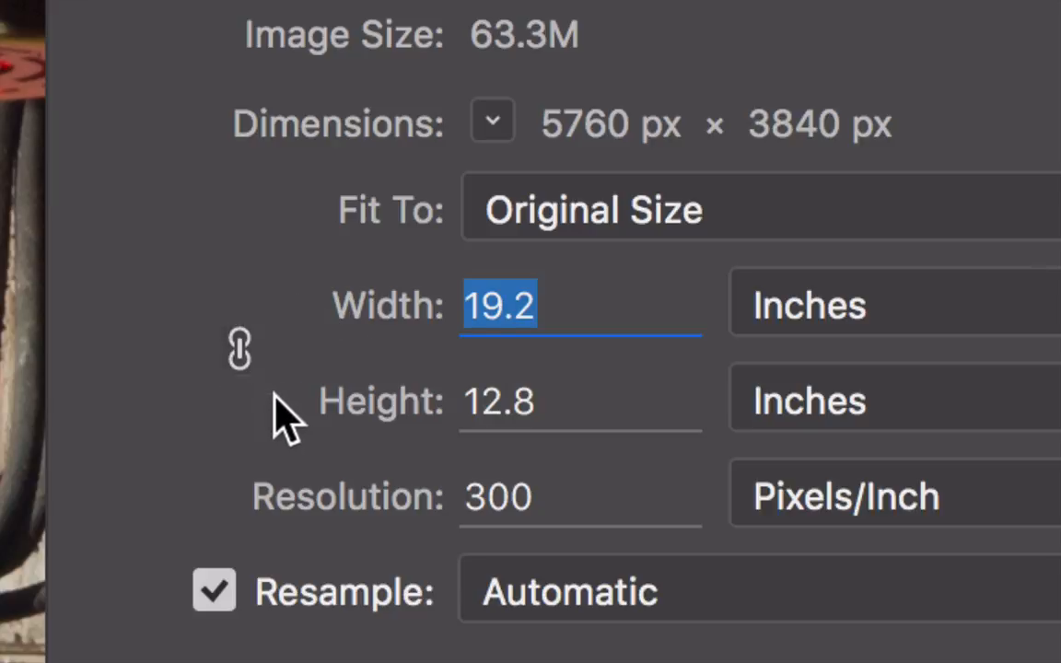
left_click(239, 351)
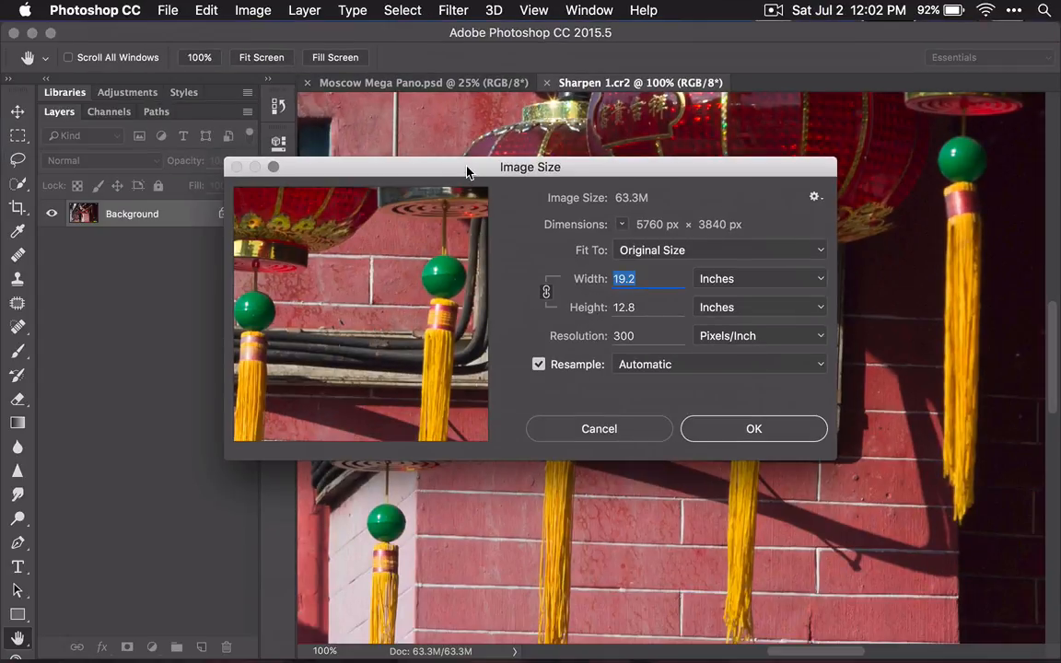
- Move the Image Size dialog to the upper part of the screen and enlarge it for a bigger preview
left_click_drag(467, 172, 675, 50)
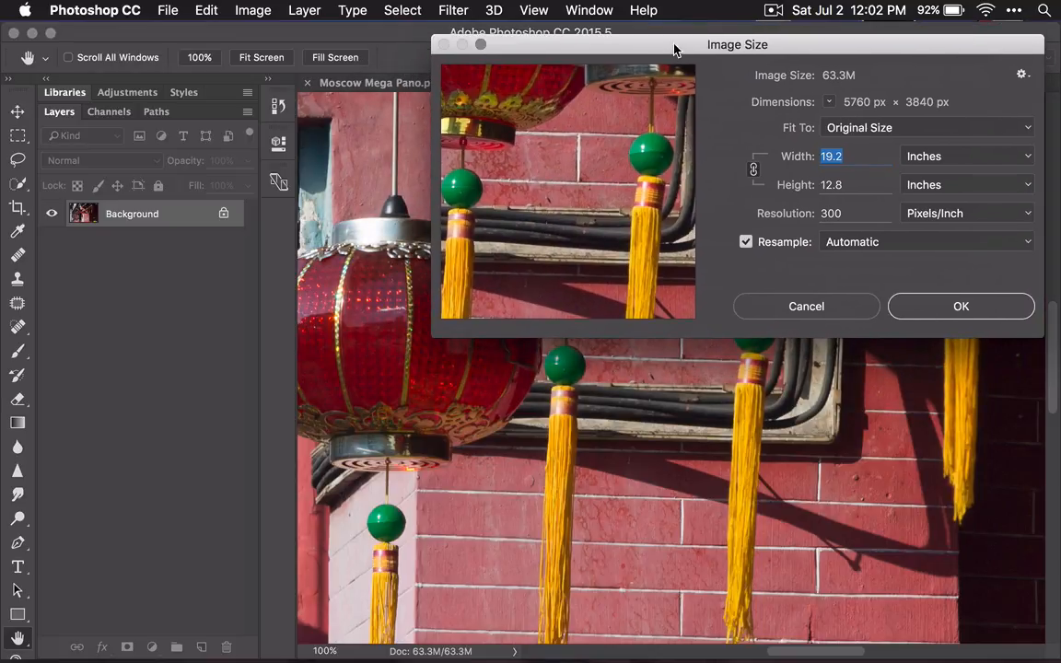
left_click_drag(433, 336, 47, 613)
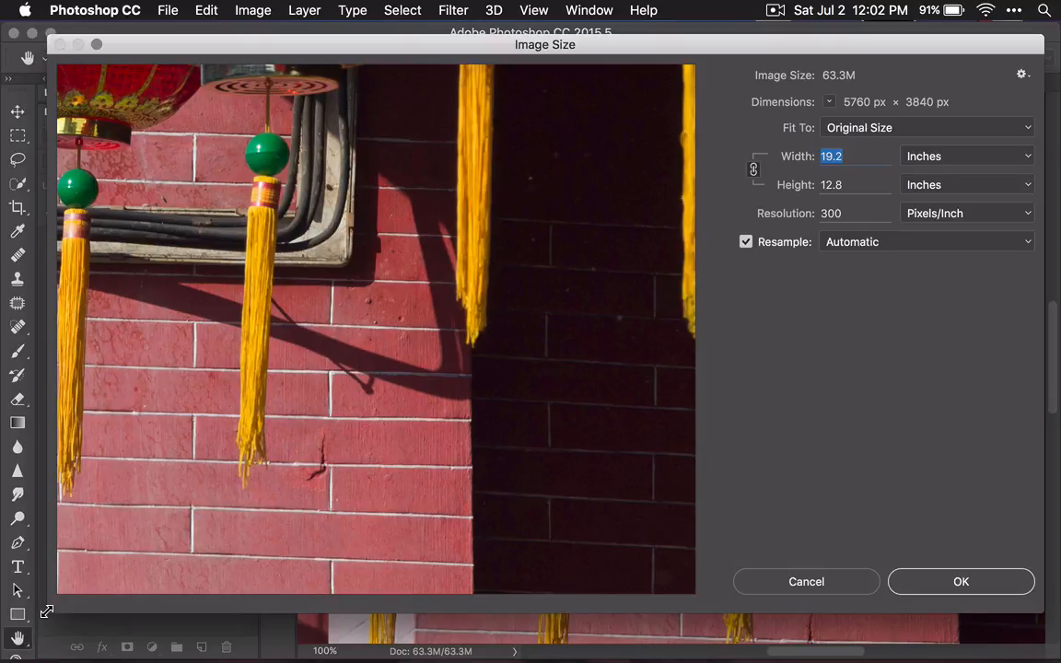
left_click_drag(46, 611, 18, 632)
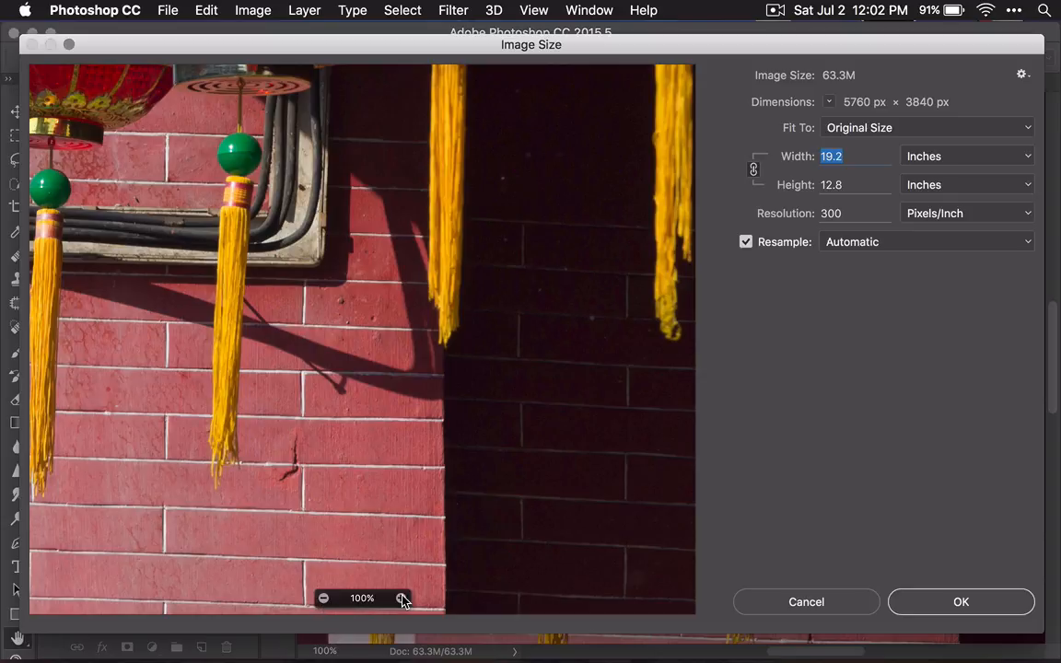
- Zoom the Image Size preview out until the whole photo fits, ending at 16.7%
left_click(324, 600)
left_click(323, 600)
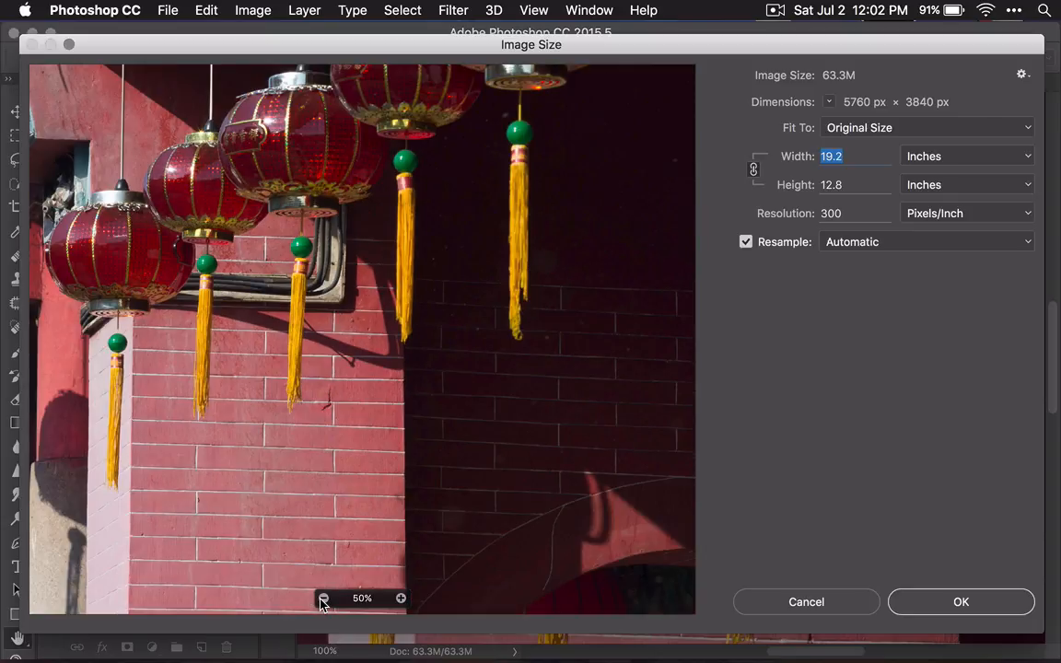
left_click(324, 600)
left_click(323, 600)
left_click(324, 600)
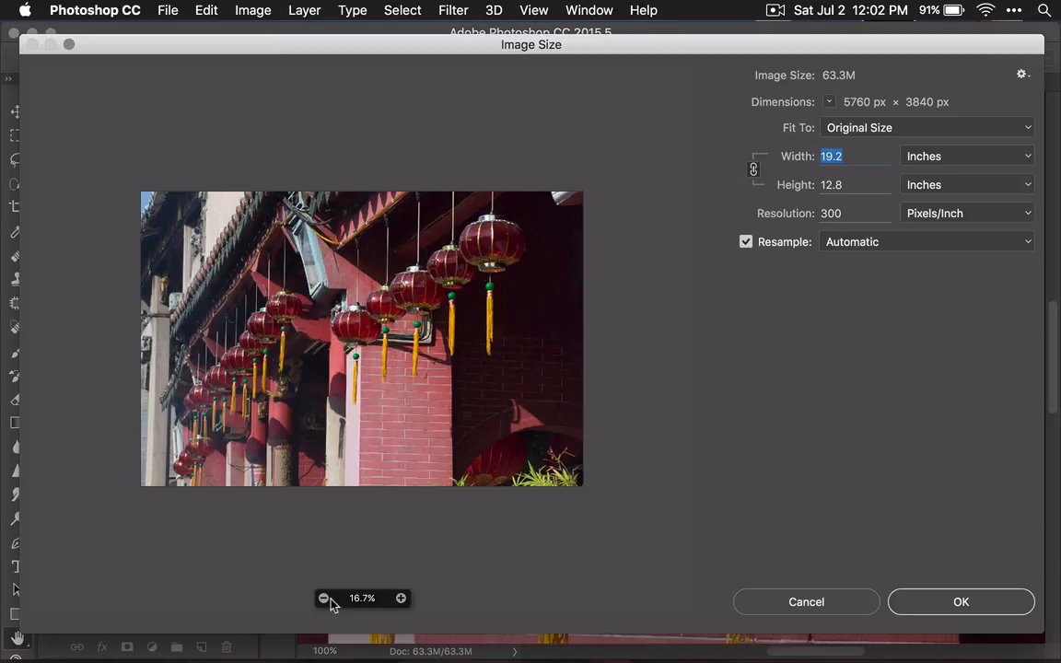
left_click(325, 601)
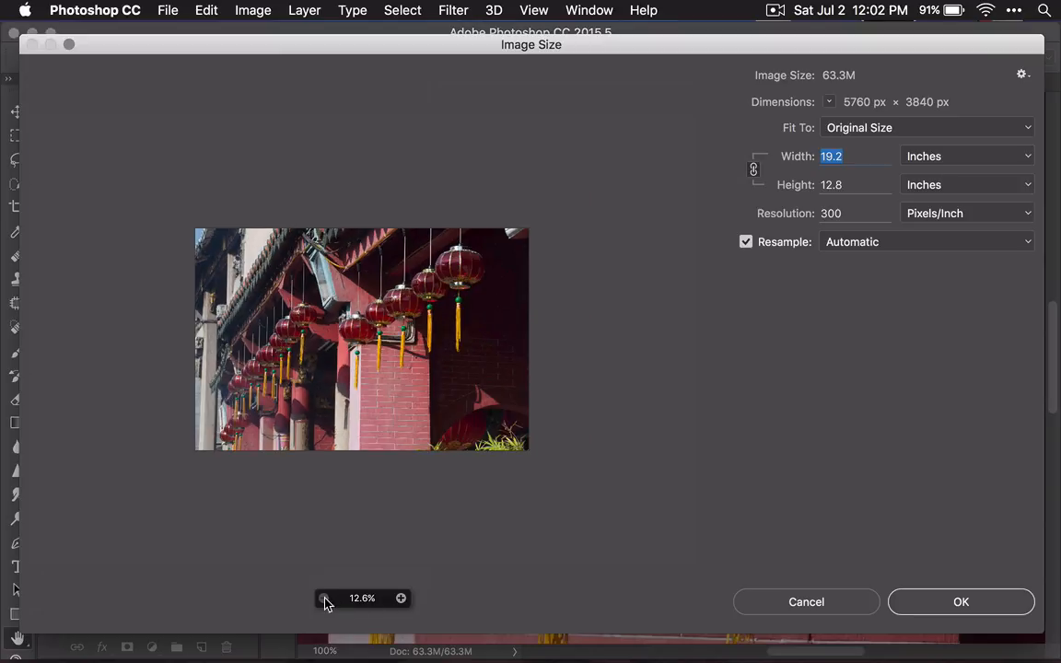
left_click(401, 599)
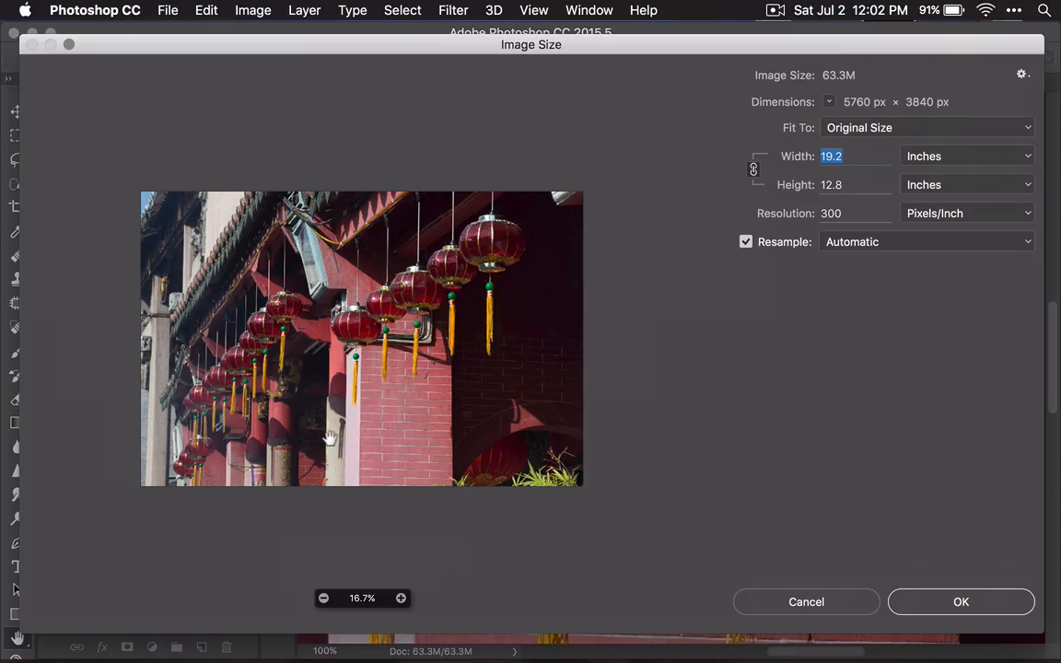
- Switch the size units to percent, set the linked width and height to 16.7, and enlarge the preview
left_click(972, 165)
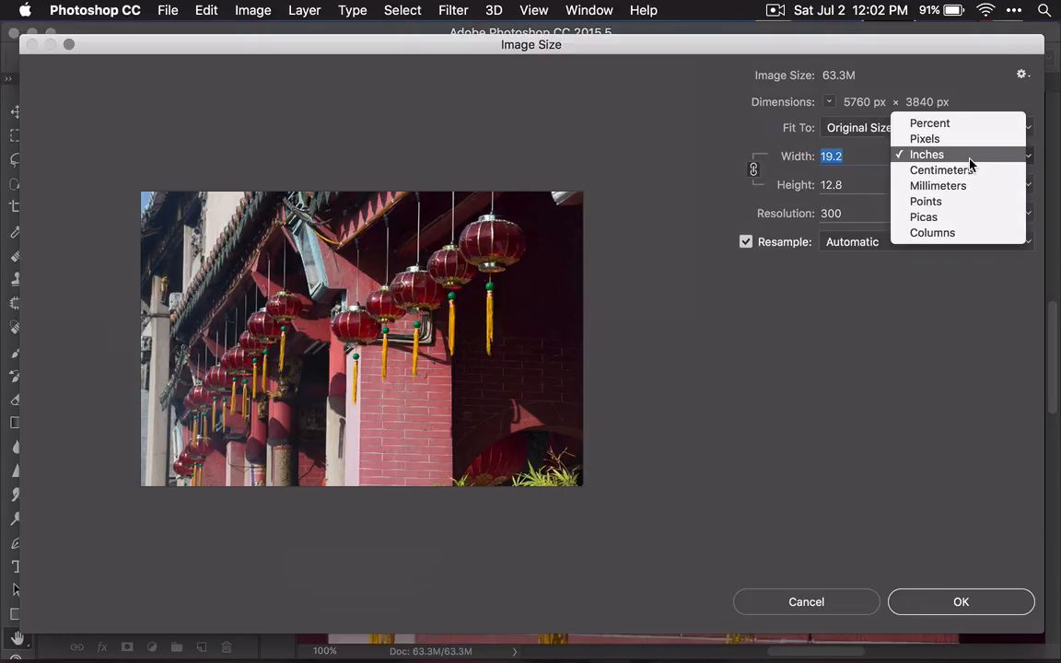
left_click(970, 132)
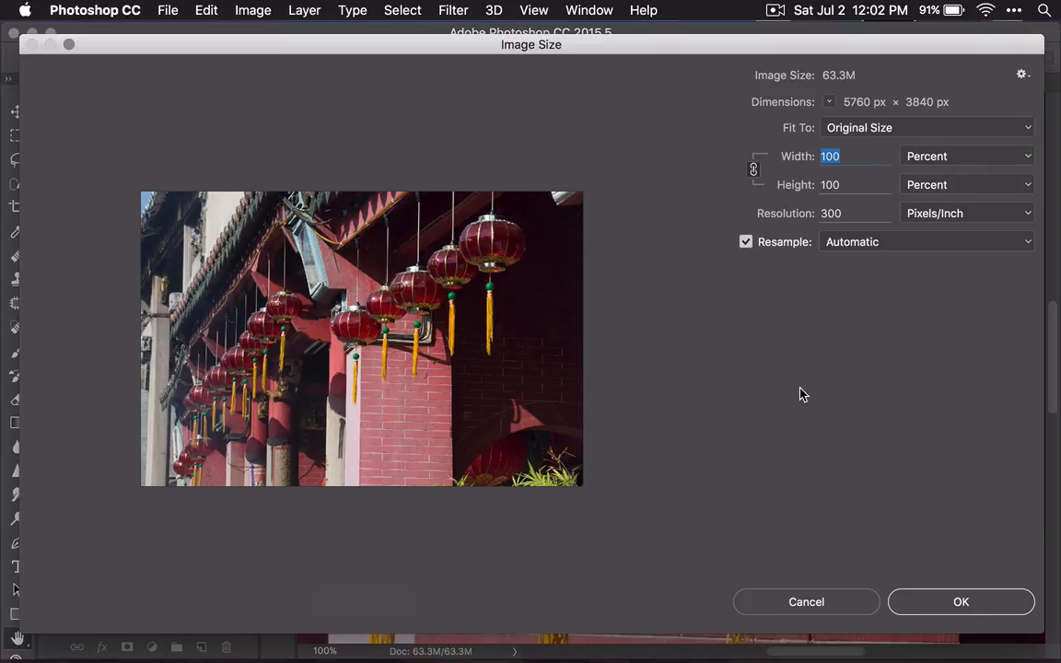
type("16.7")
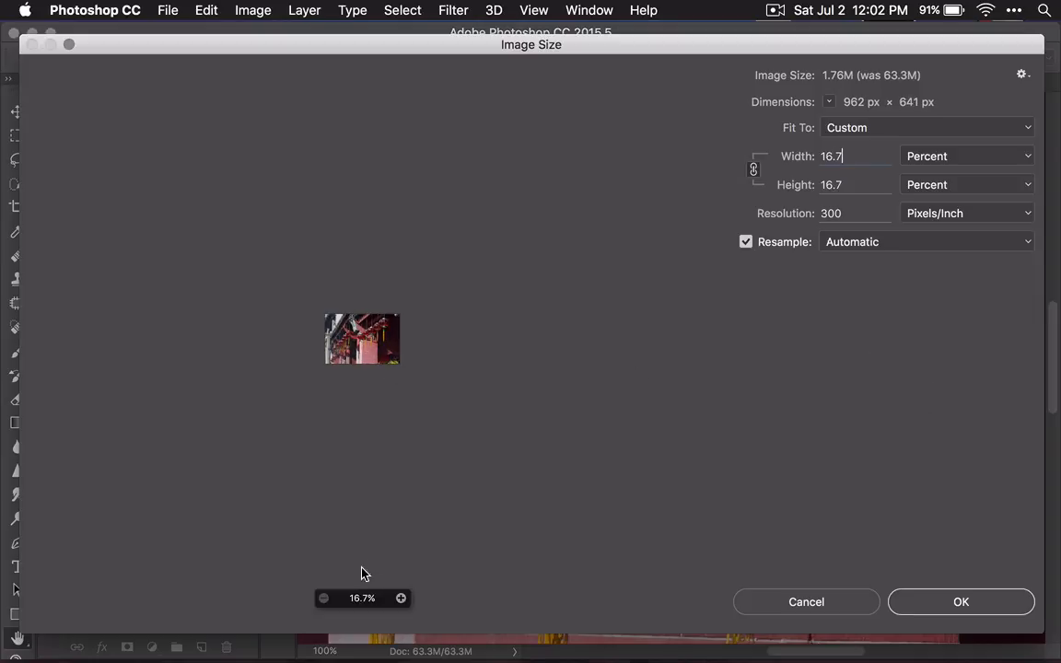
left_click(402, 599)
left_click(401, 599)
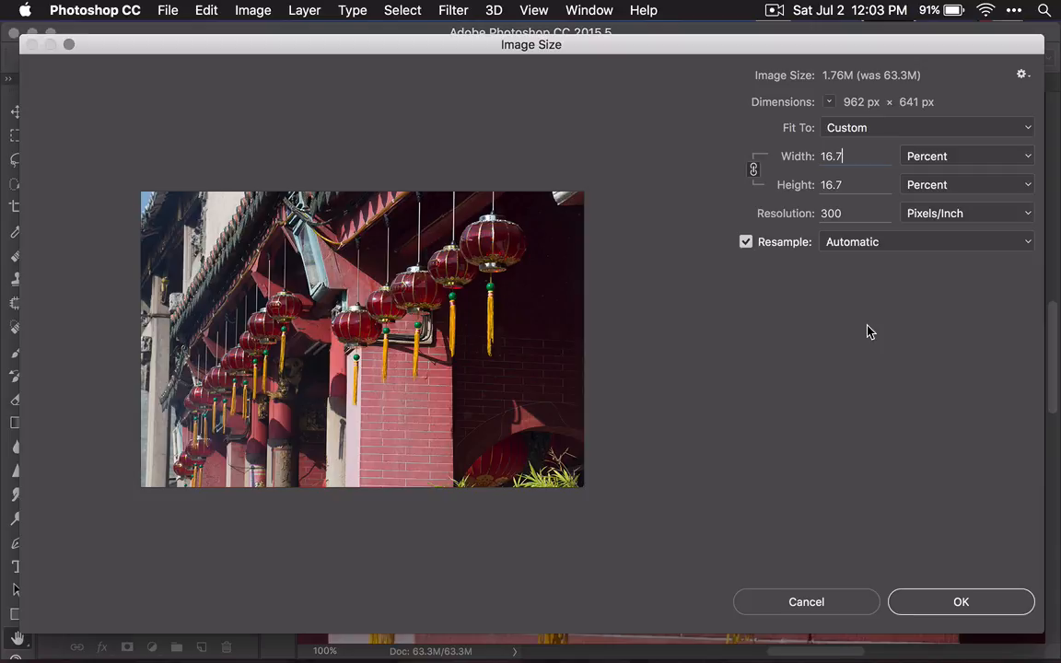
- Raise the linked width and height gradually to 18.9 percent and apply the resize
key("Up")
key("Up")
key("Up")
key("Up")
key("Up")
key("Up")
key("Up")
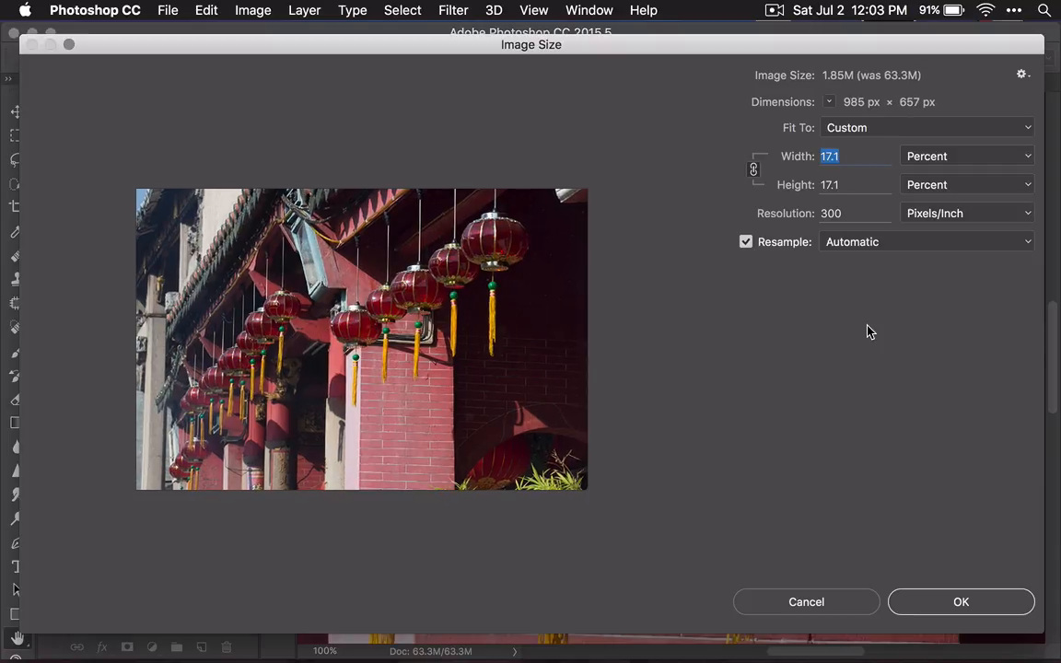
key("Up")
key("Up")
key("Up")
key("Up")
key("Up")
key("Up")
key("Up")
key("Up")
key("Up")
key("Up")
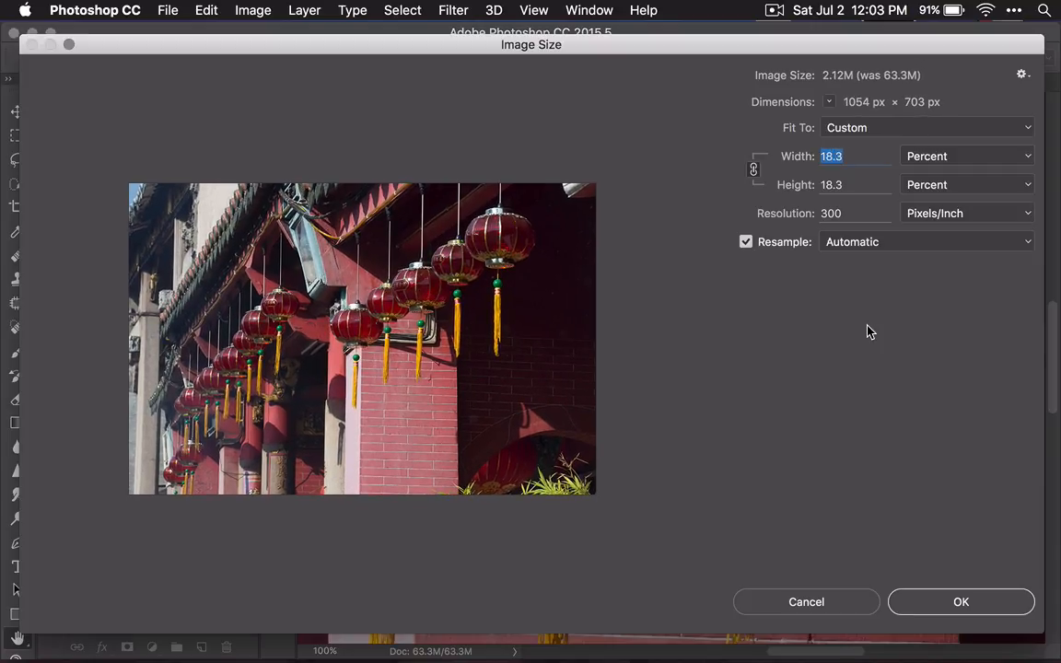
key("Up")
key("Up")
key("Up")
key("Up")
key("Up")
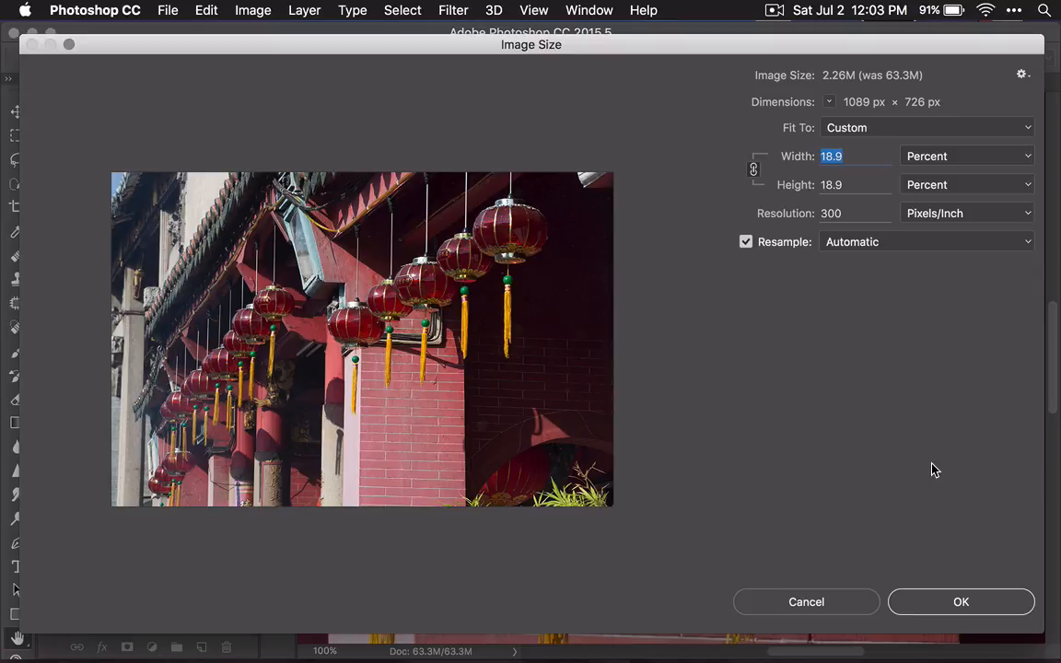
left_click(965, 603)
- Check the resized photo fitted to the window and at 100% magnification
key("super+1")
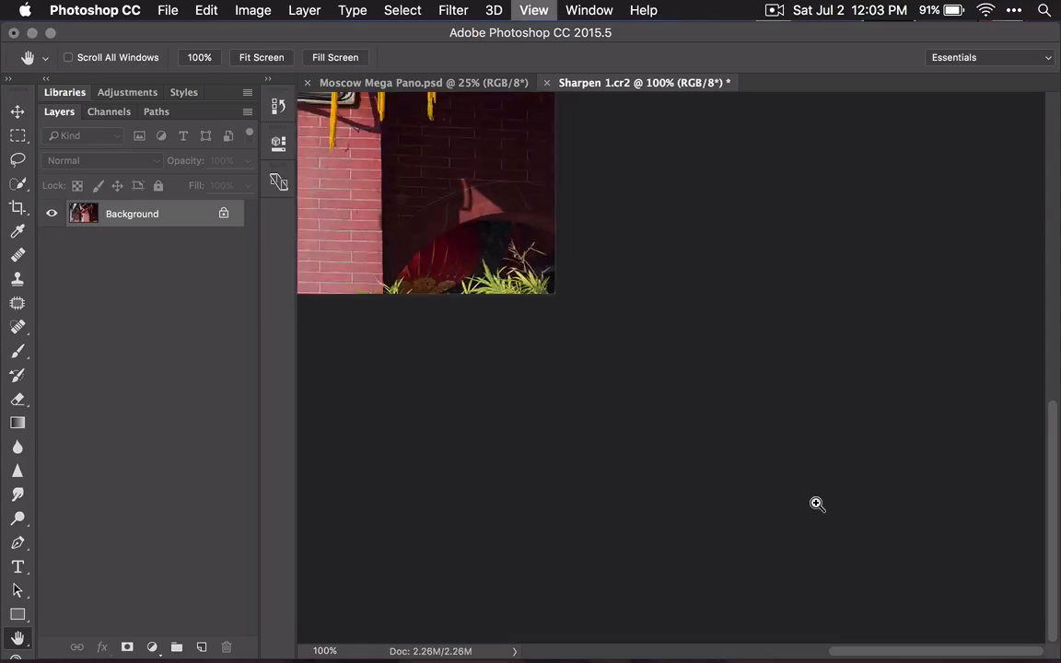
key("super+0")
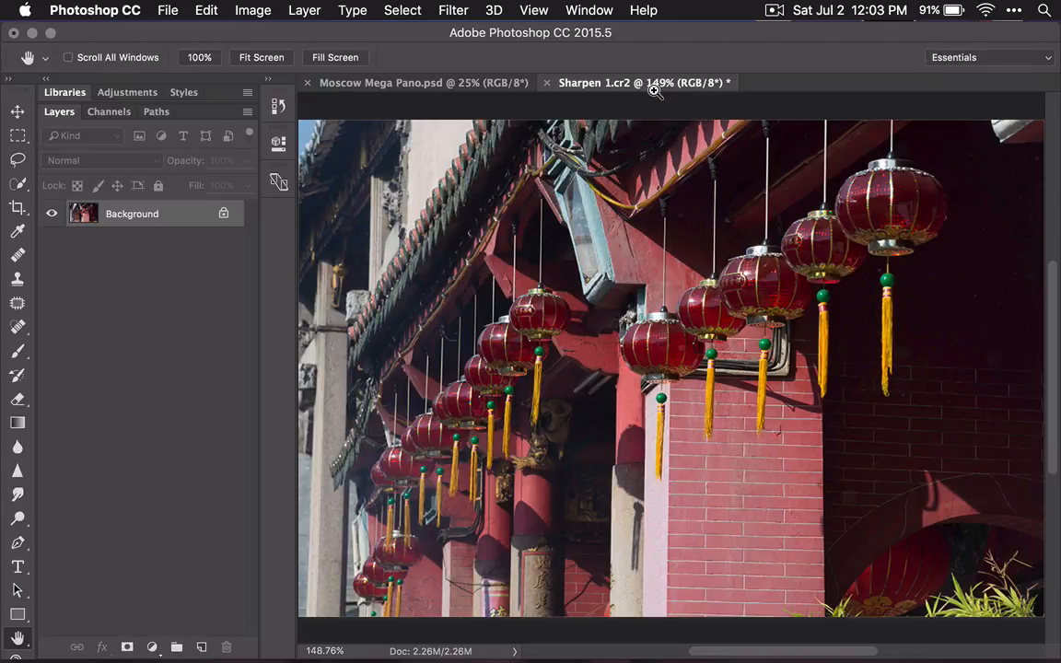
key("super+1")
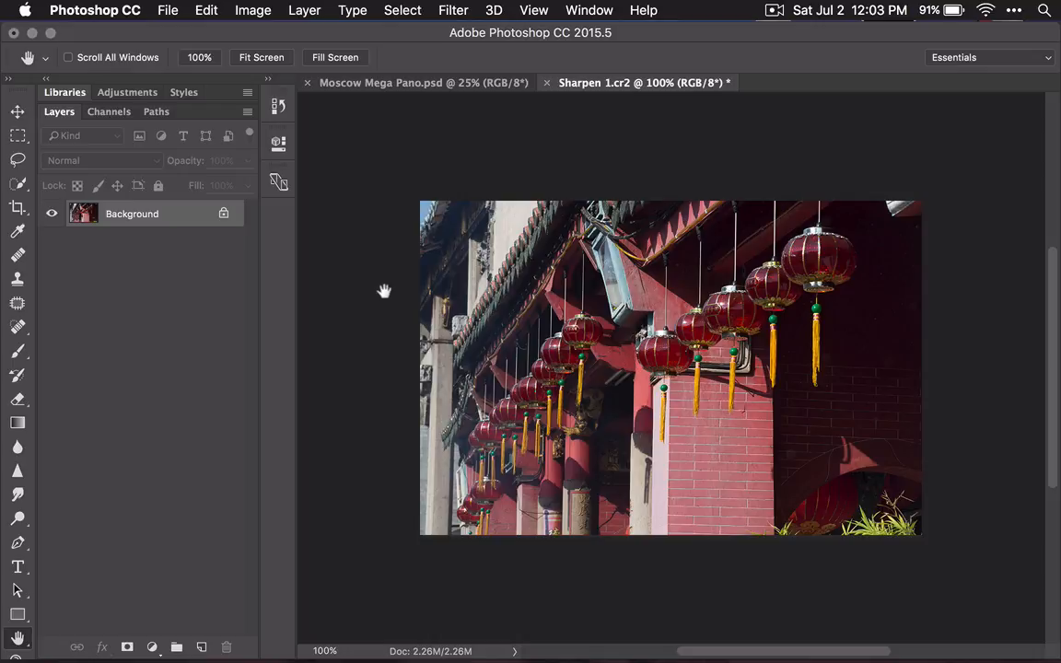
- Examine the file formats offered for saving the resized photo as a separate file, leaving it unsaved
left_click(170, 9)
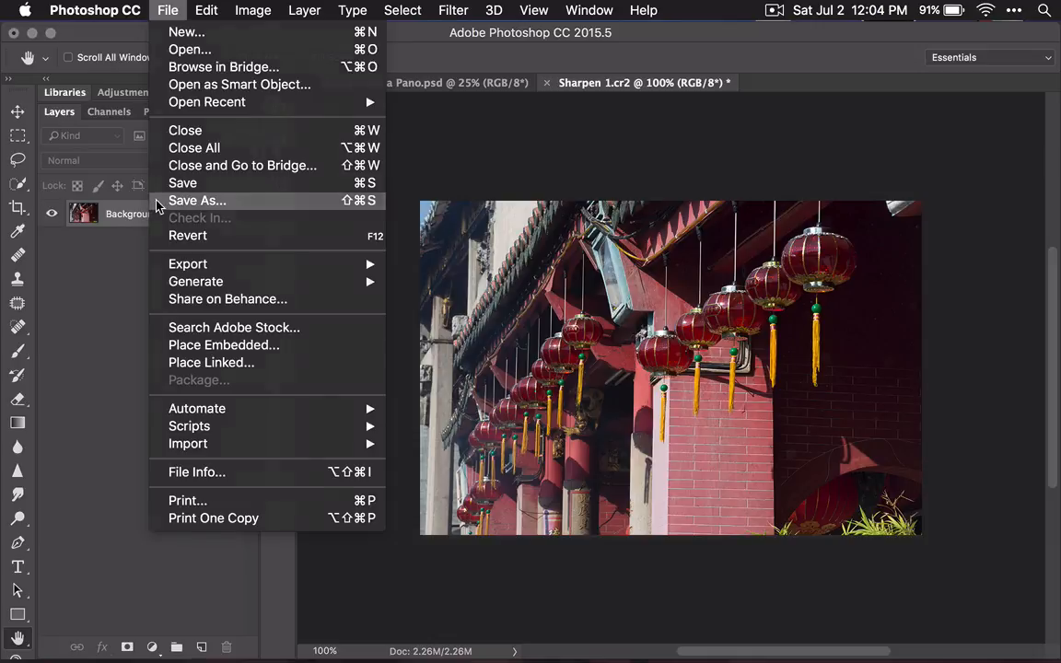
left_click(157, 202)
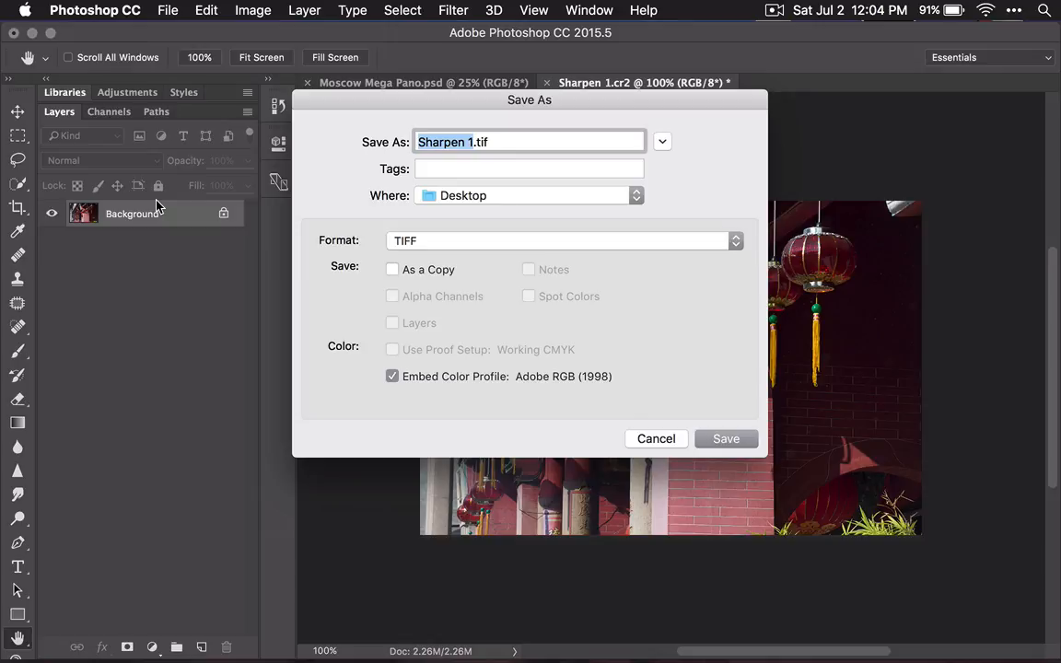
left_click(521, 245)
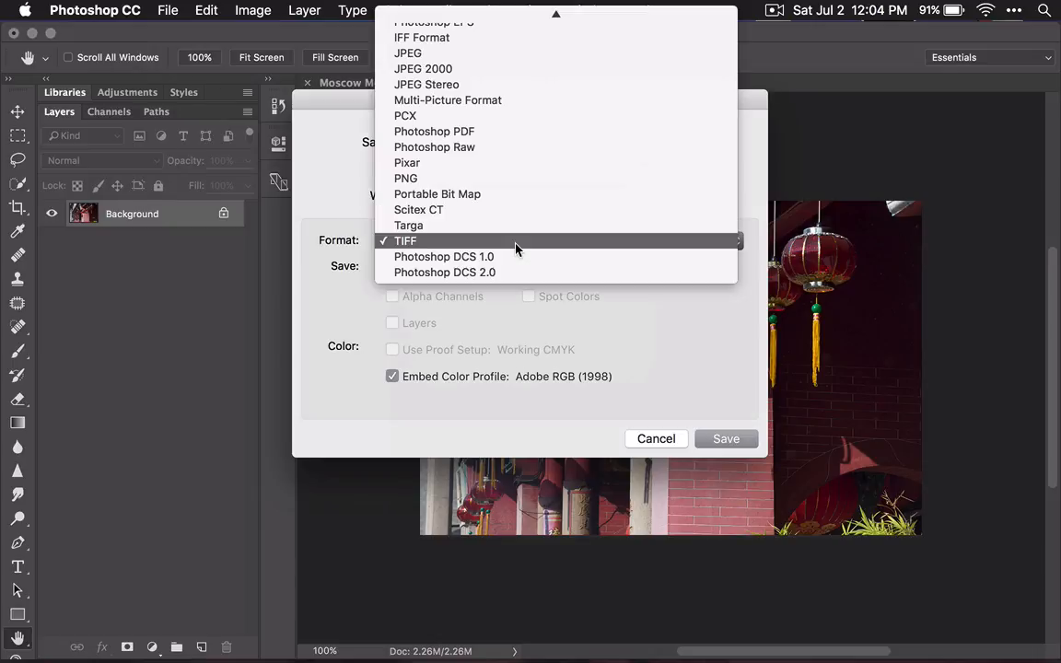
left_click(337, 197)
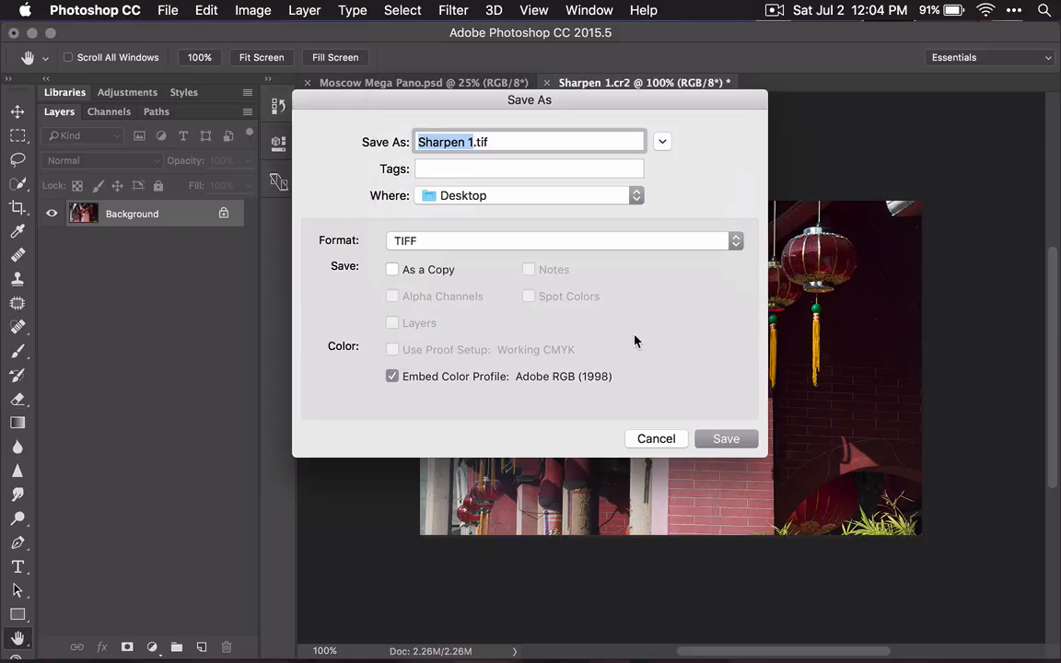
left_click(656, 438)
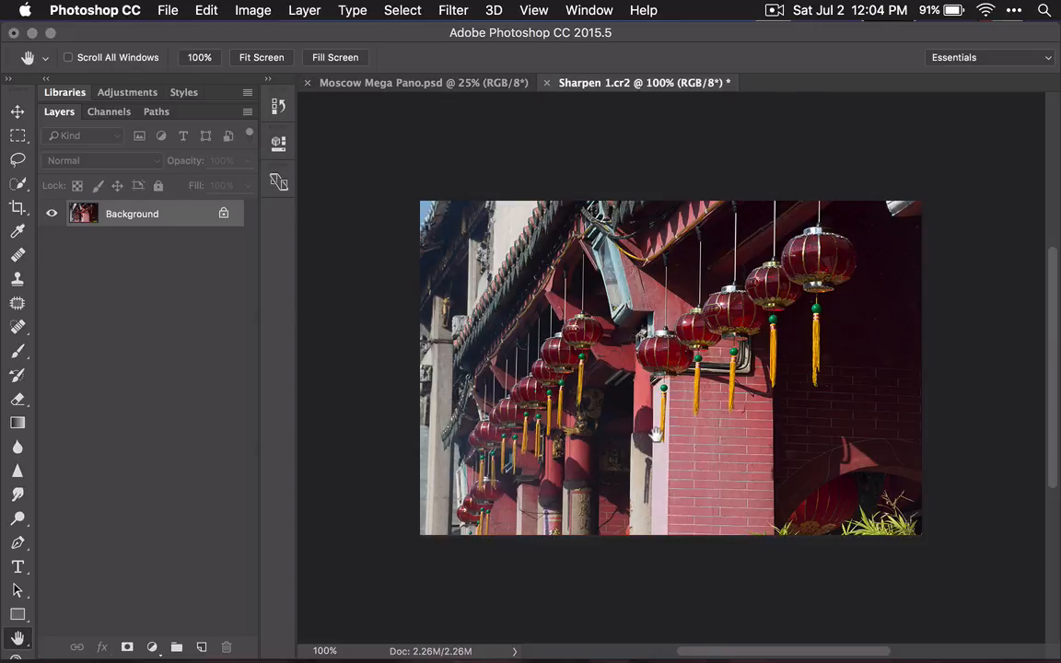
- Bring up Export As for the resized photo, compare the JPG and PNG formats, and settle on JPG
left_click(207, 11)
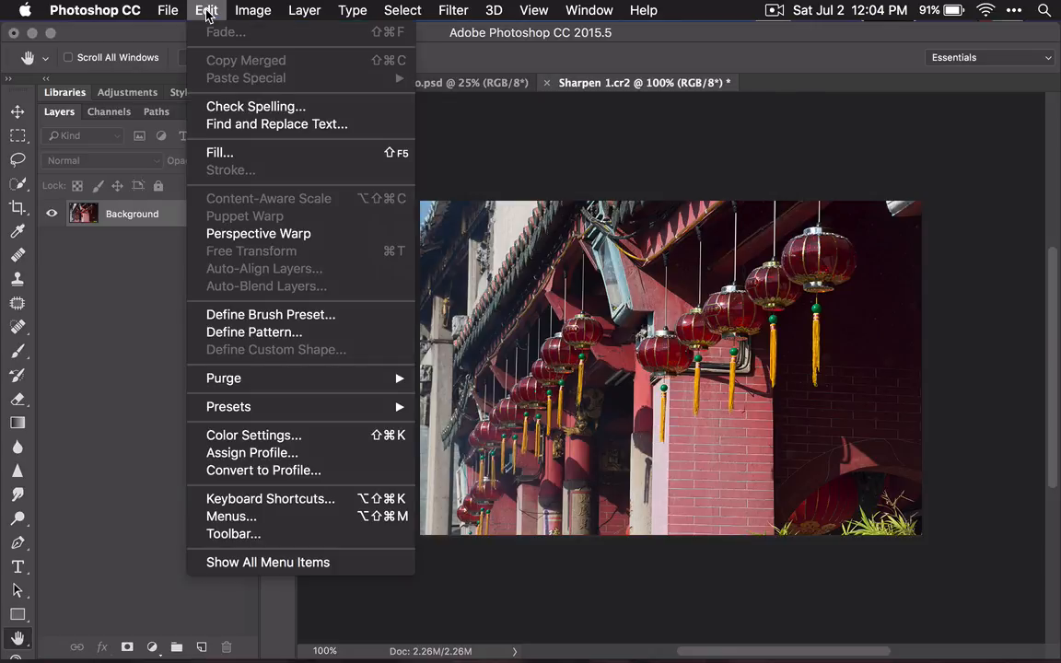
mouse_move(174, 10)
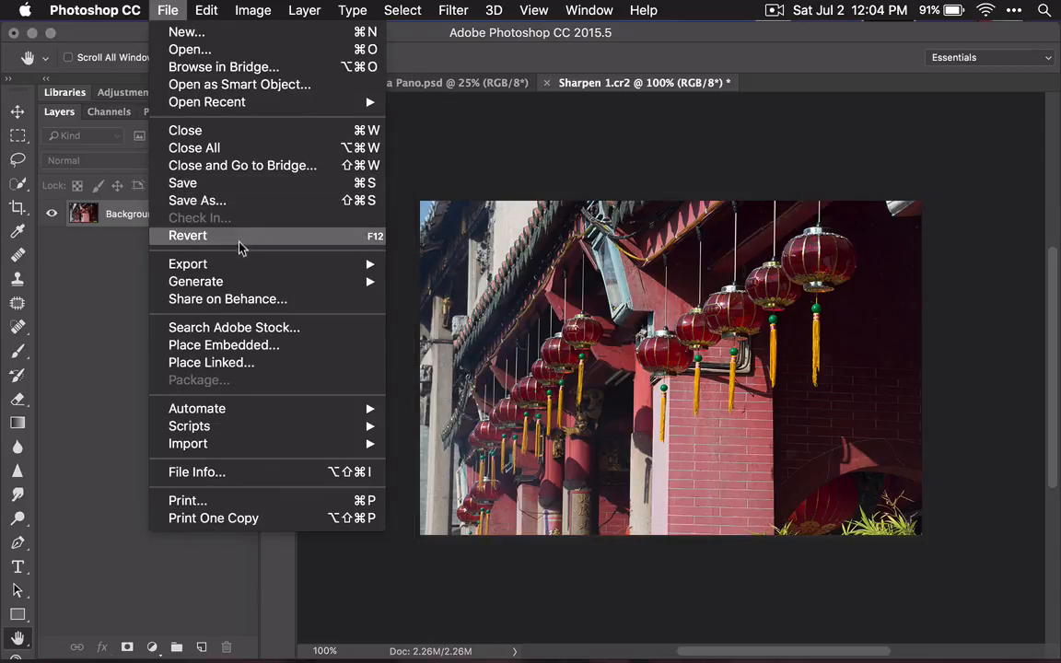
mouse_move(245, 269)
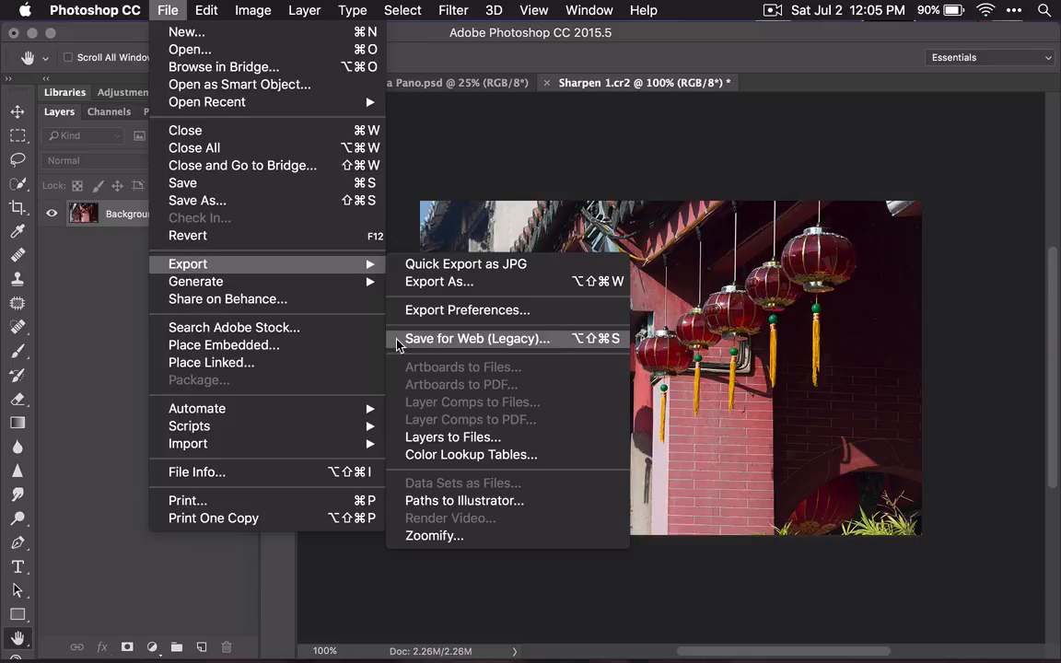
left_click(512, 282)
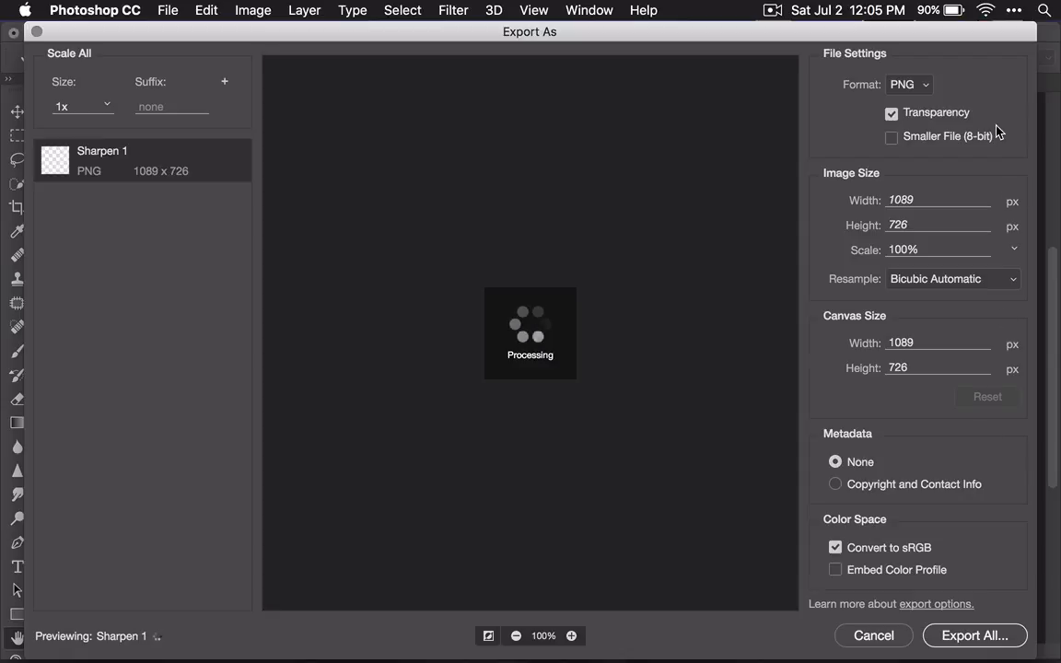
left_click(925, 86)
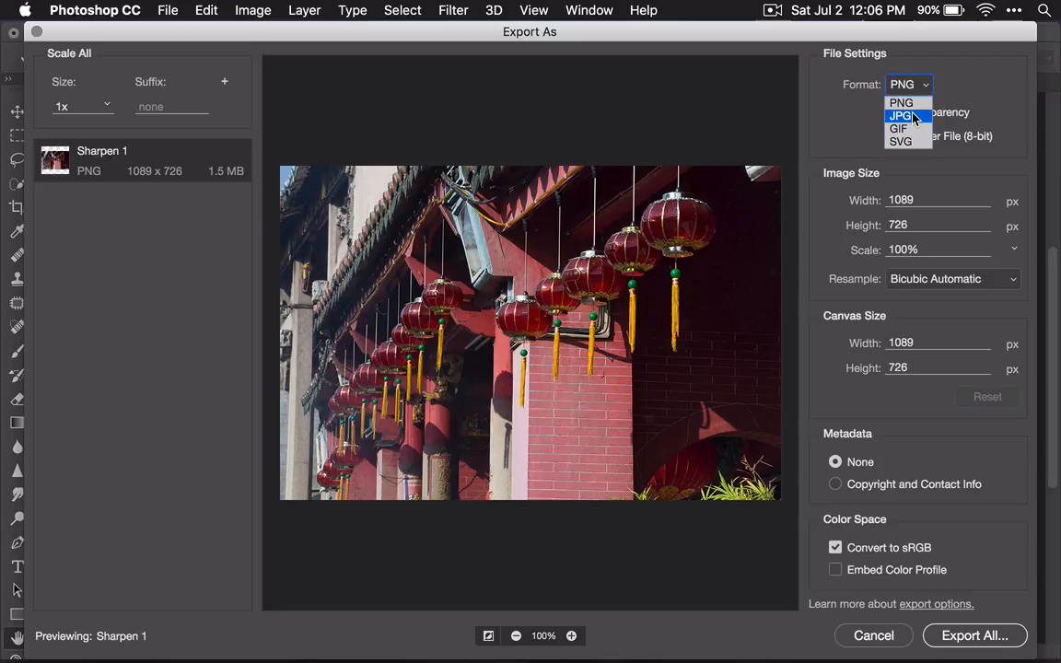
left_click(903, 116)
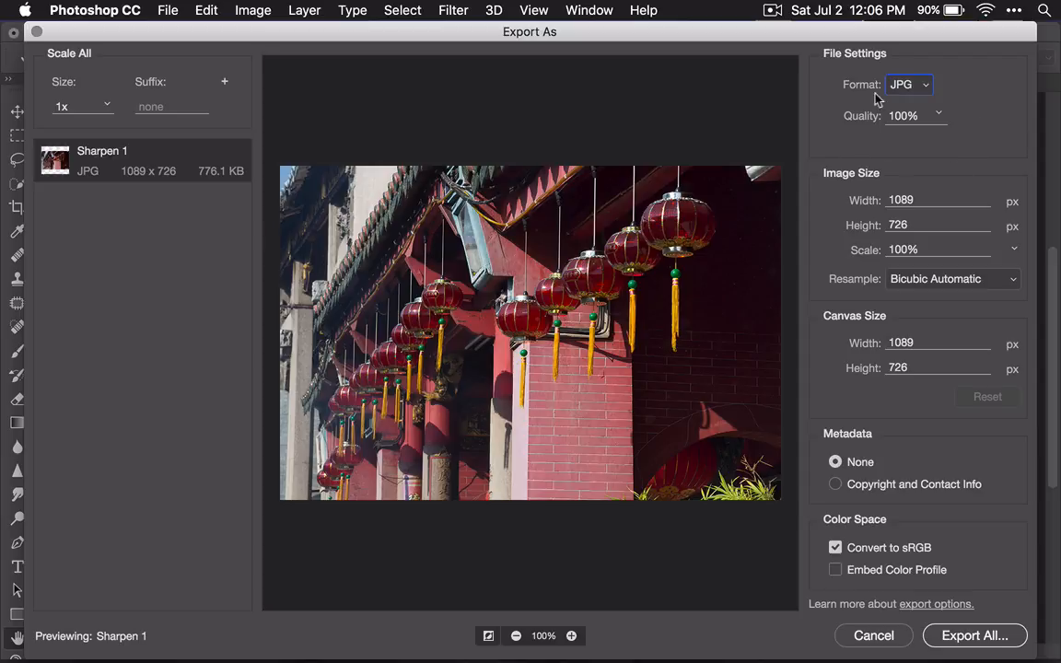
left_click(928, 89)
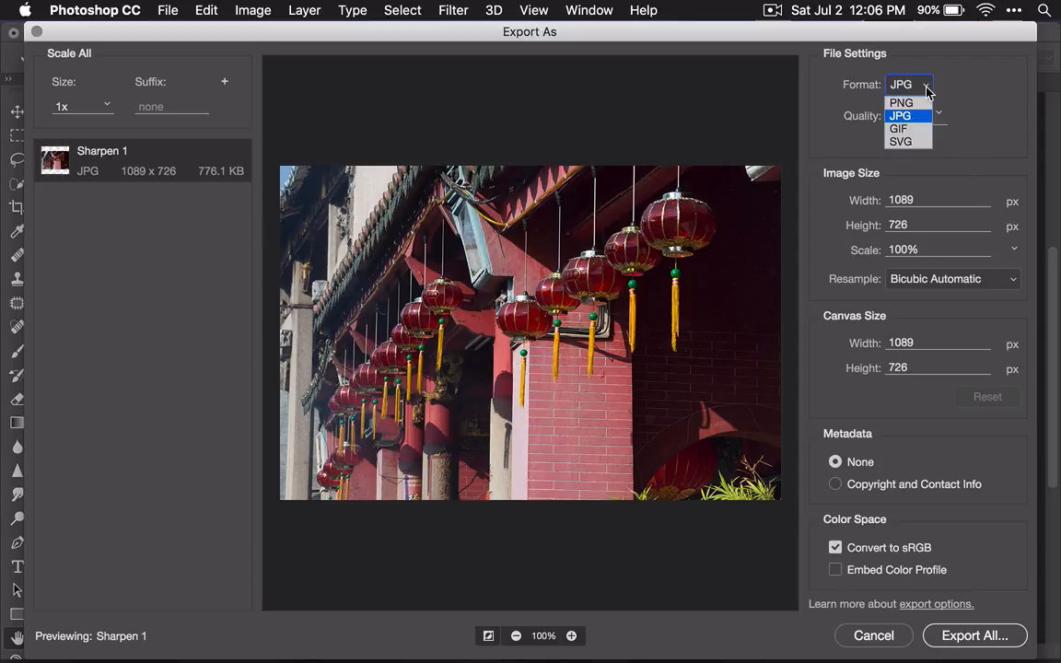
left_click(908, 102)
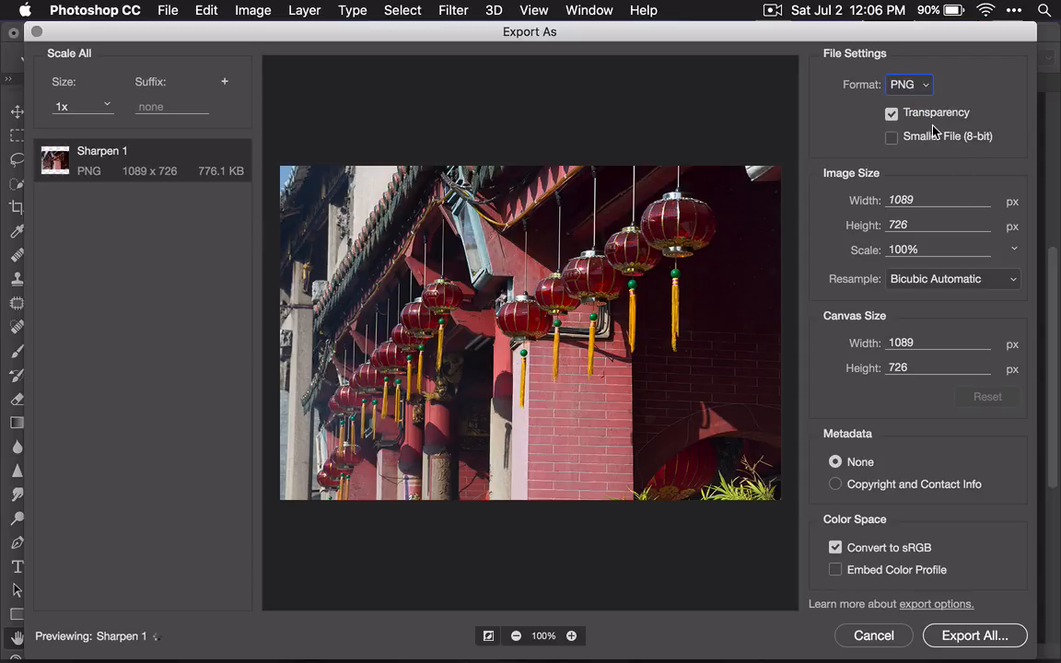
left_click(928, 86)
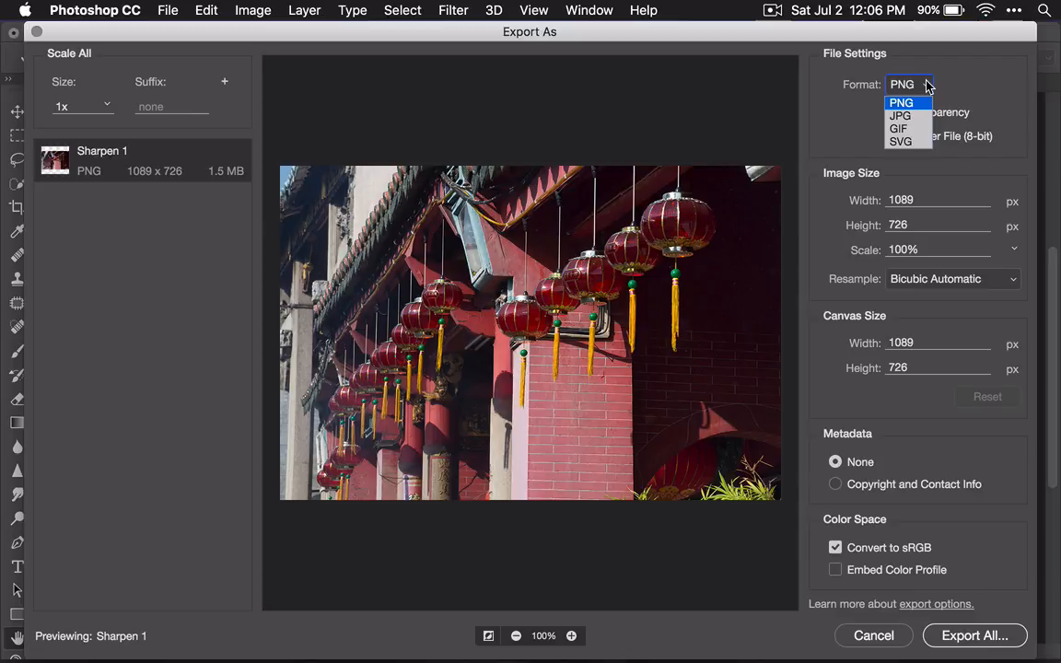
left_click(900, 115)
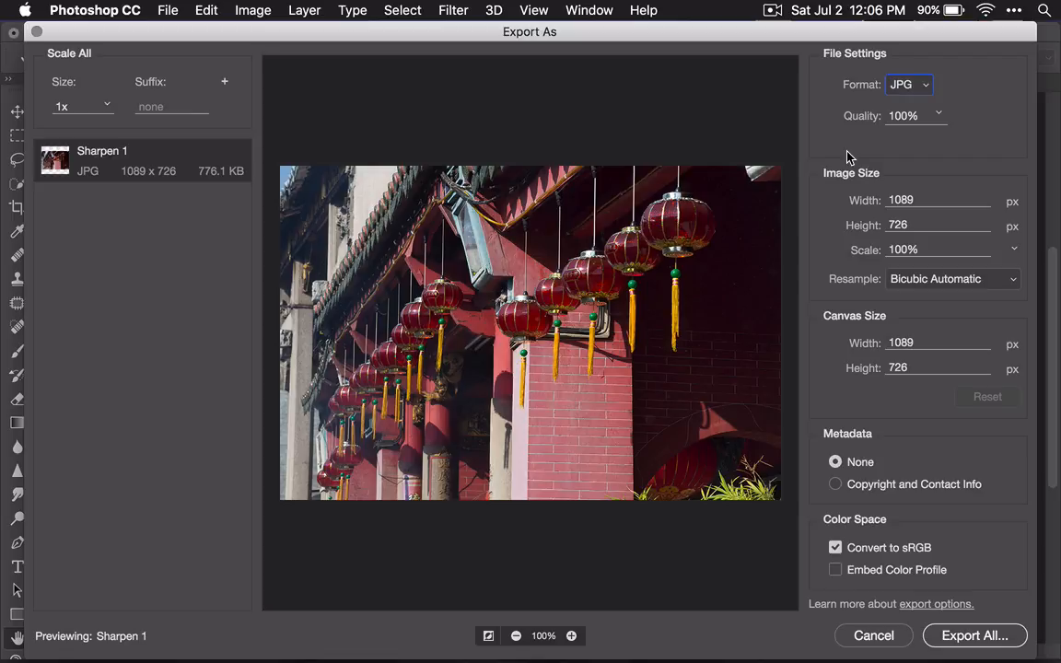
- Lower the JPG export quality to 80%
left_click(940, 116)
mouse_move(952, 143)
left_mouse_down()
mouse_move(885, 143)
mouse_move(955, 145)
left_mouse_up()
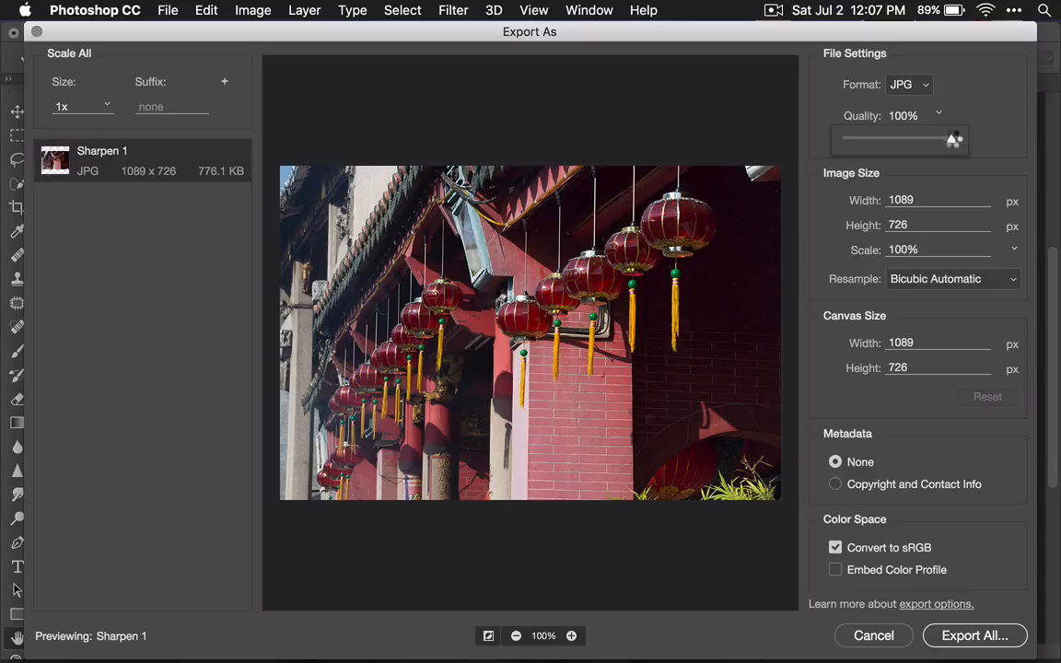
left_click_drag(955, 140, 929, 140)
left_click_drag(929, 137, 909, 135)
left_click_drag(909, 136, 932, 137)
left_click(989, 143)
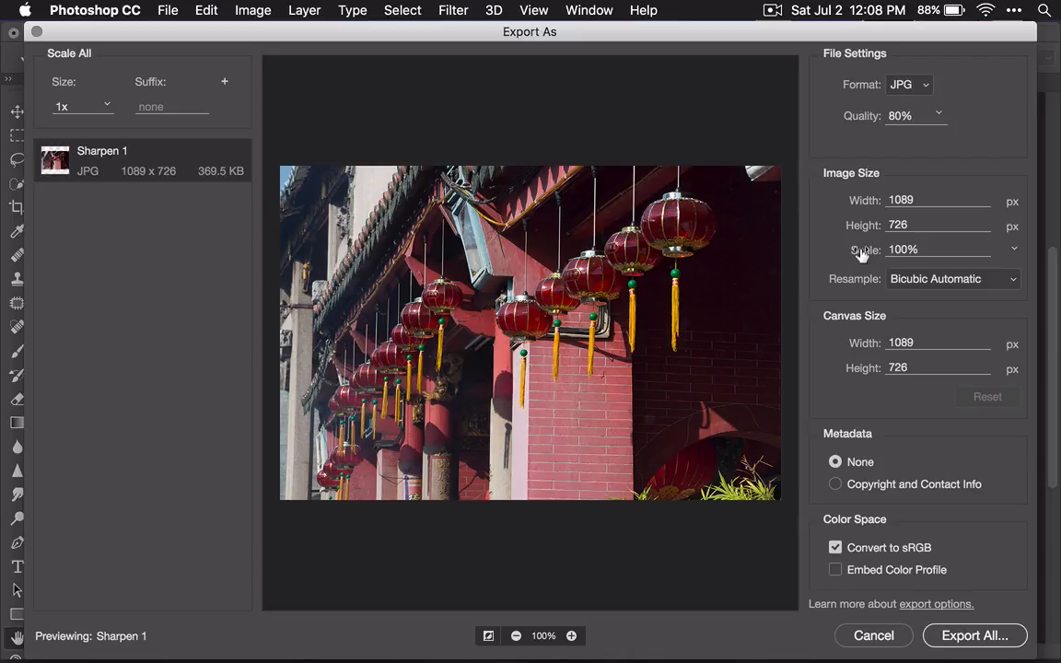
- Try scaling the exported image down to 82%, and restore the scale to 100%
left_click_drag(862, 254, 754, 197)
left_click(919, 253)
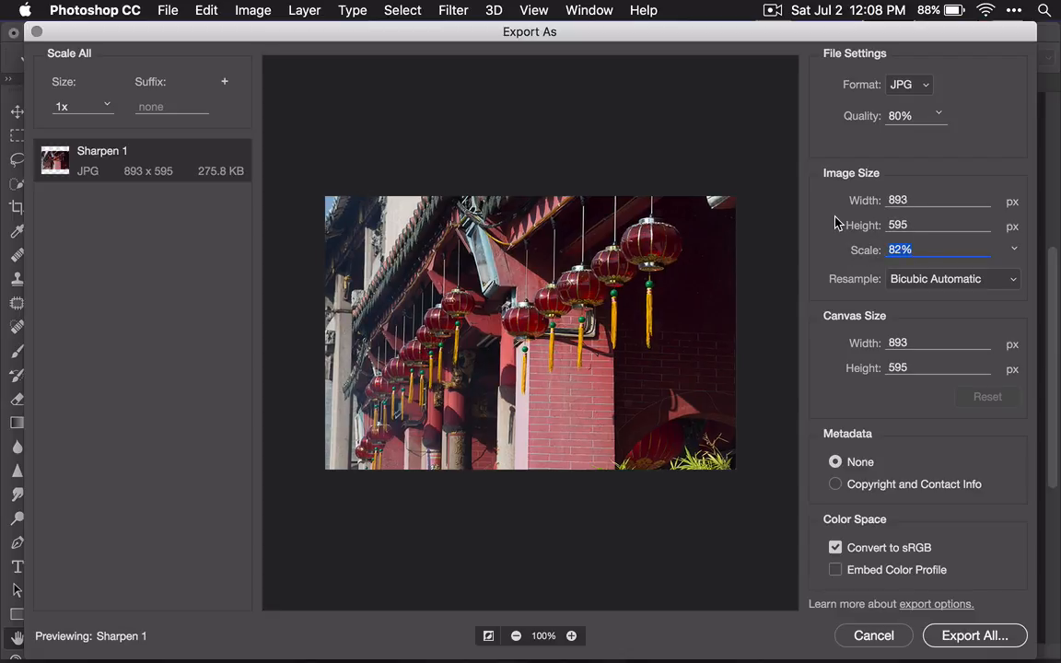
type("100")
left_click(834, 267)
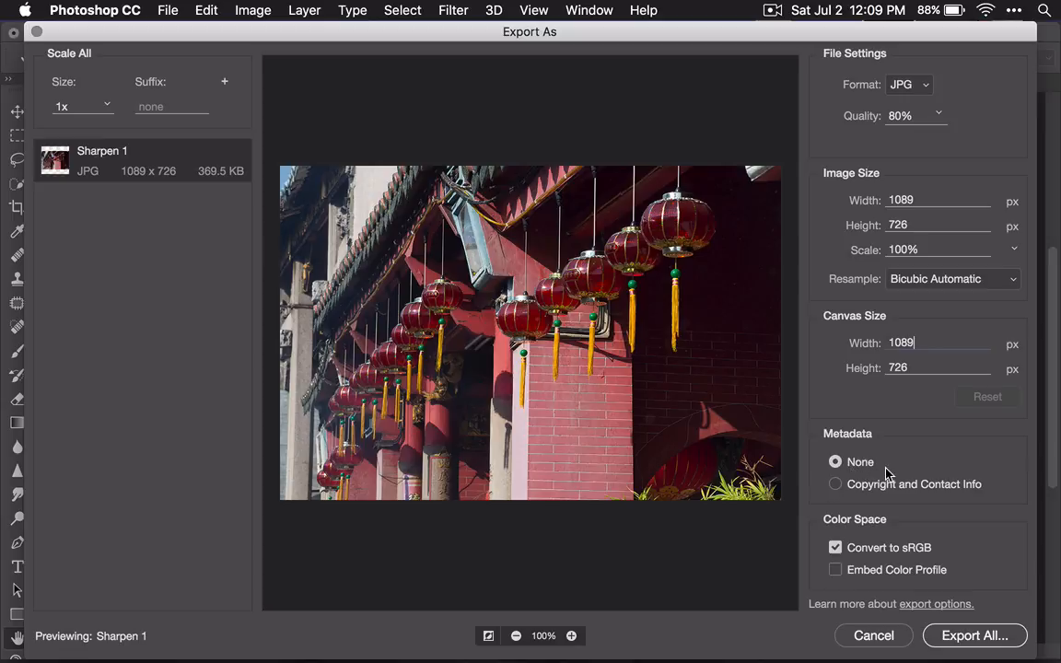
- Include copyright and contact info in the exported metadata and embed the color profile
left_click(843, 485)
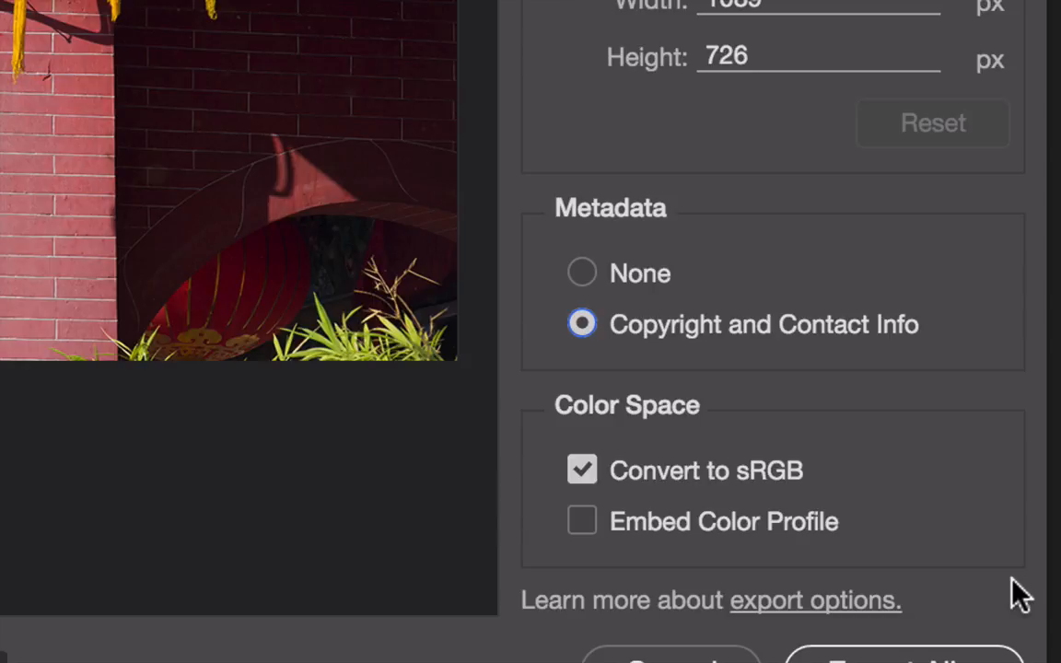
left_click(583, 525)
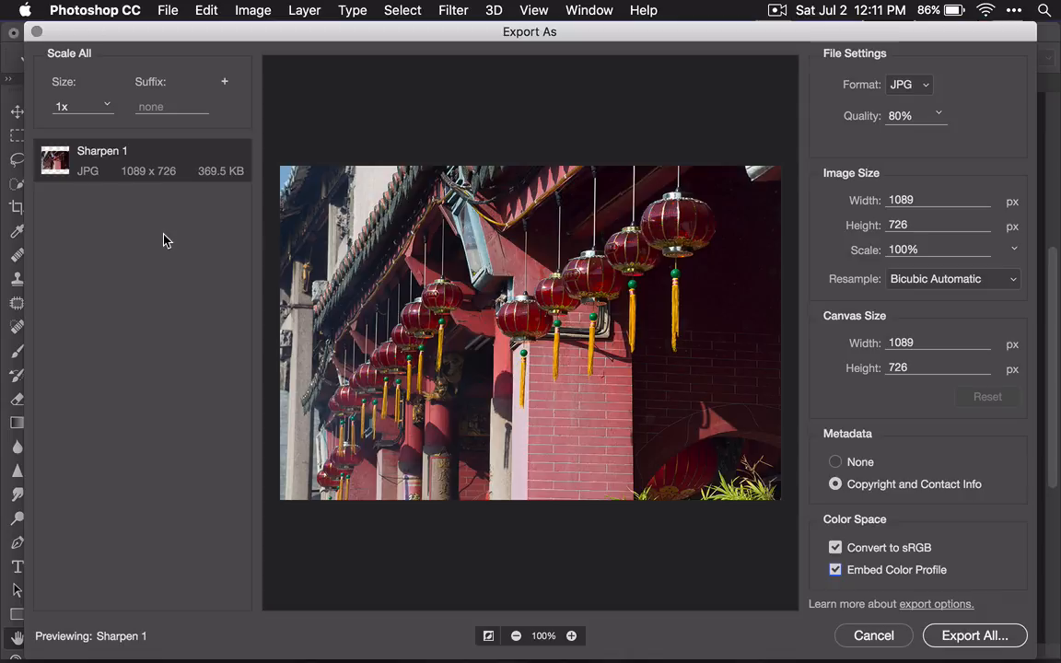
- Add a second export size of 0.5x with the suffix "halfsize"
left_click(226, 86)
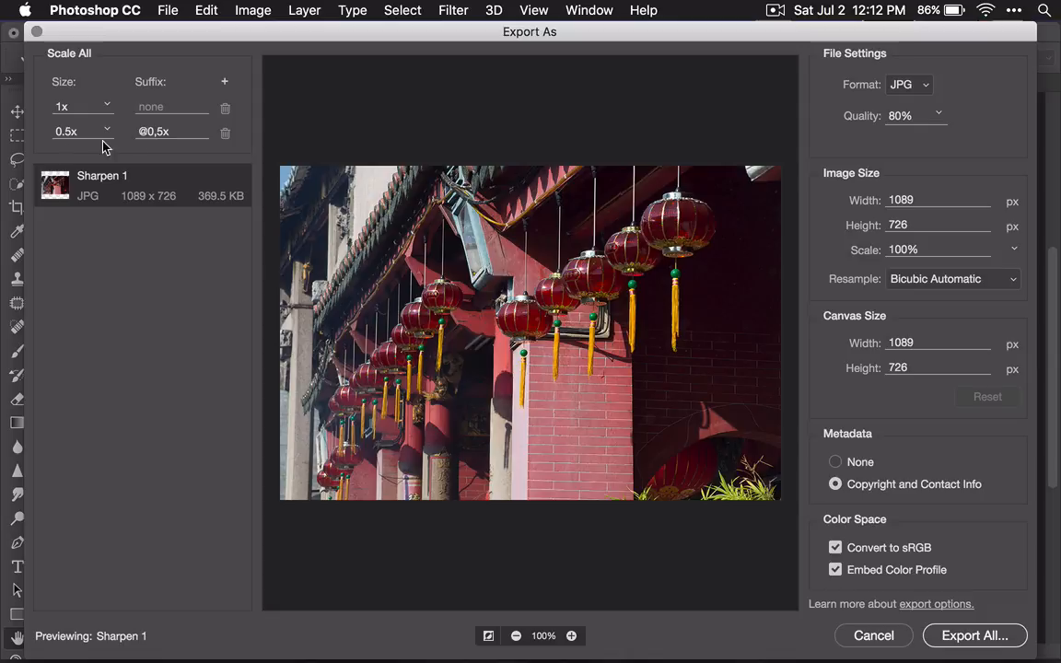
left_click(184, 132)
left_click_drag(184, 132, 126, 132)
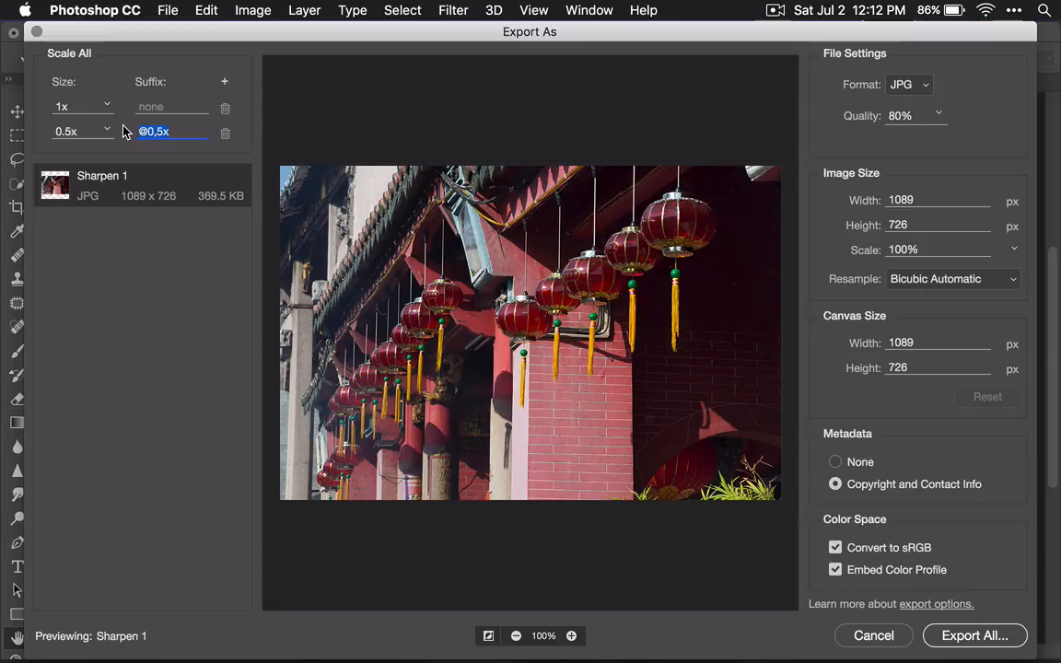
type("halfsize")
- Add three more export sizes, 0.75x, 0.25x and 2x, and remove all three again
left_click(225, 85)
left_click(225, 85)
left_click(225, 85)
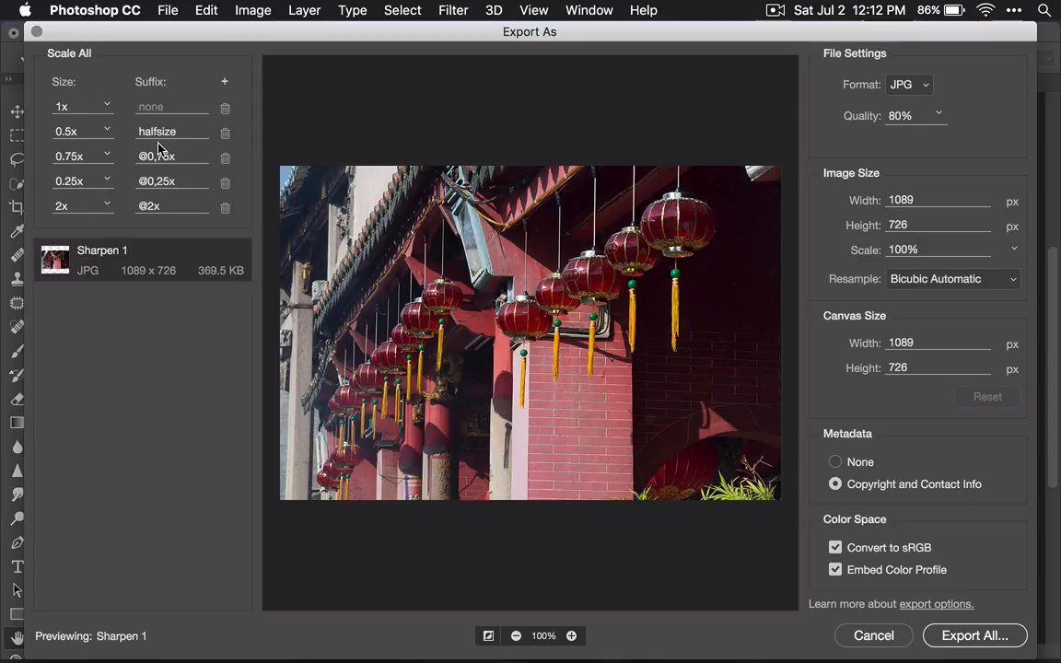
left_click(225, 214)
left_click(226, 182)
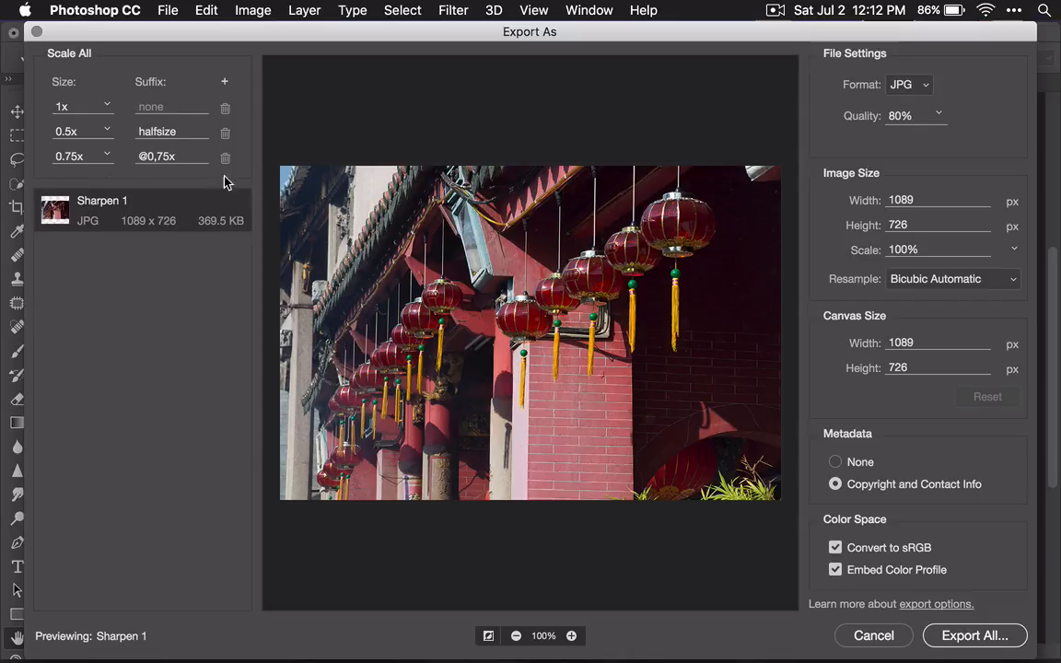
left_click(226, 158)
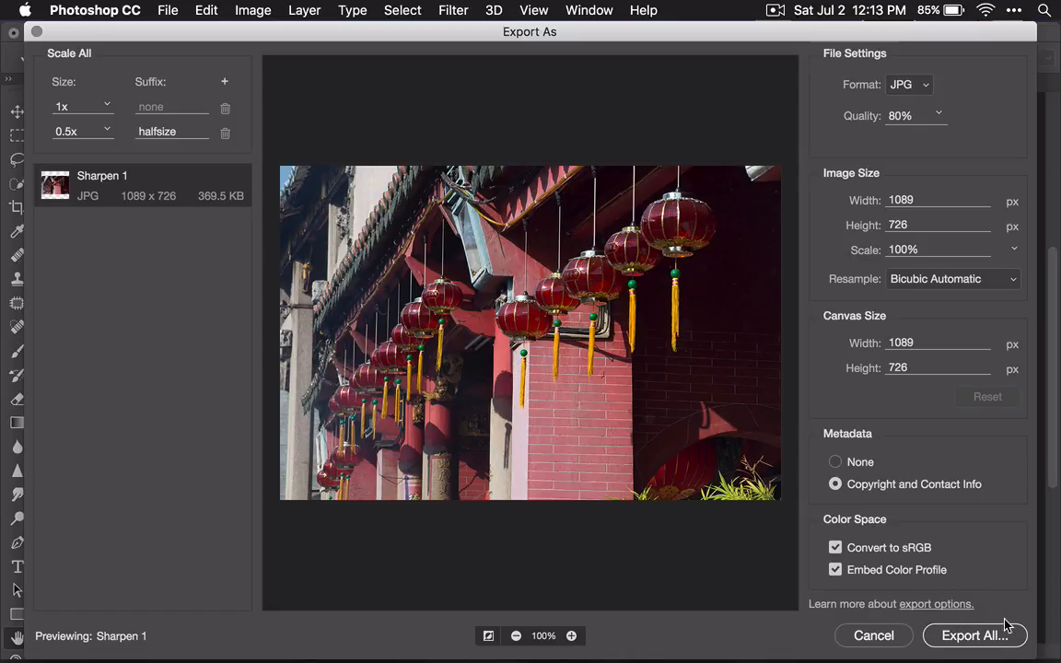
- Cancel the lantern photo export and switch to the Moscow Mega Pano.psd document
left_click(871, 638)
left_click_drag(540, 156, 447, 105)
left_click(396, 81)
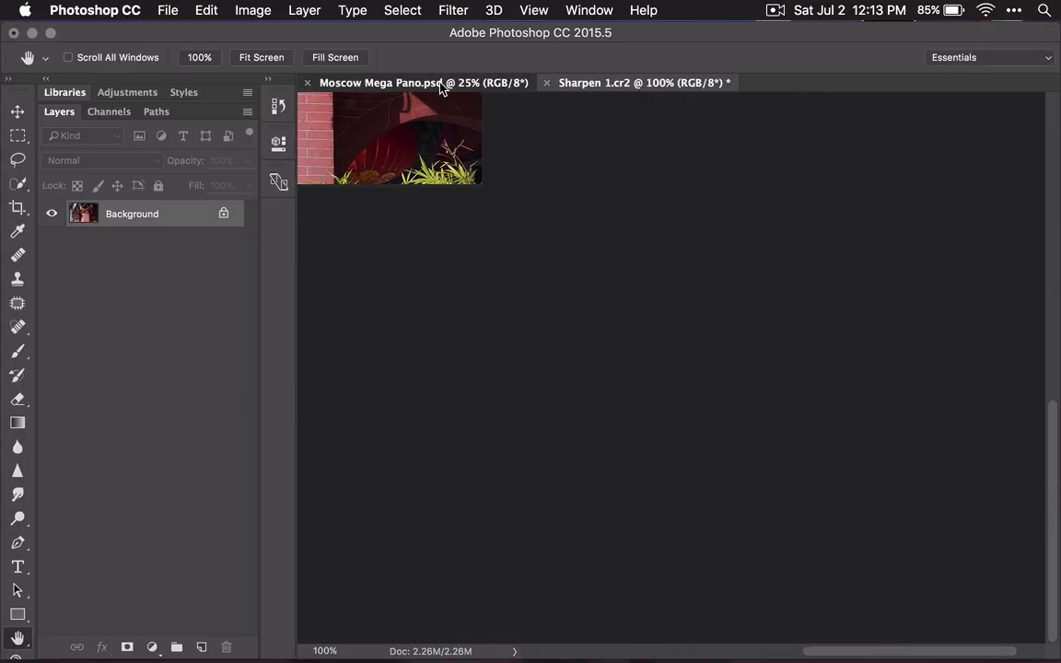
- Select the layers from _MG_2784.tif through _MG_2791.tif and bring up Export As for them
scroll(211, 403, "down", 10)
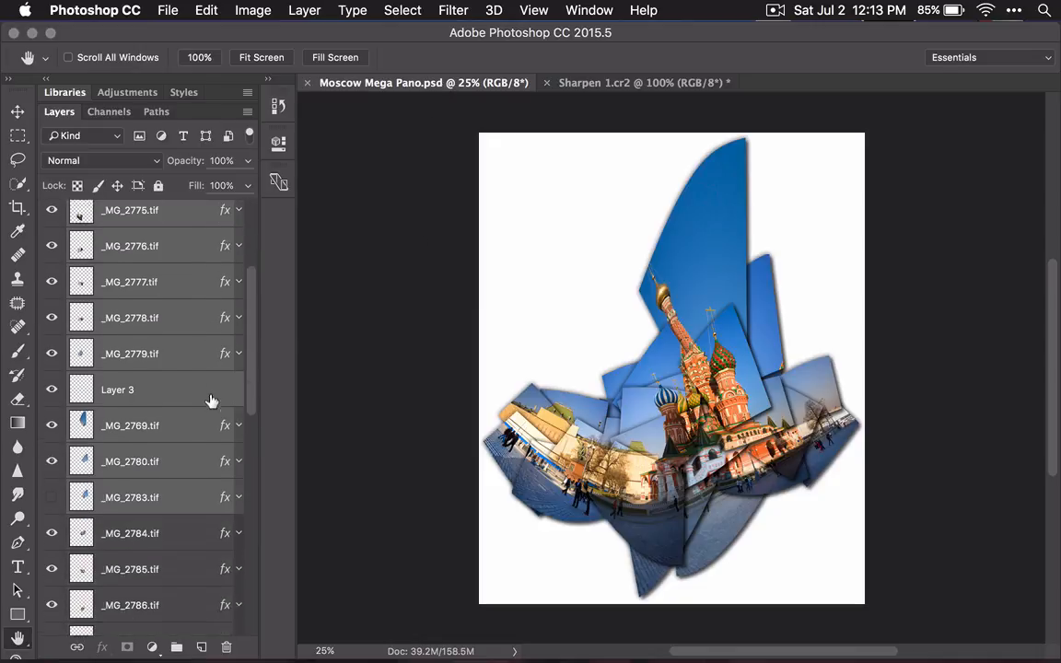
scroll(211, 402, "up", 1)
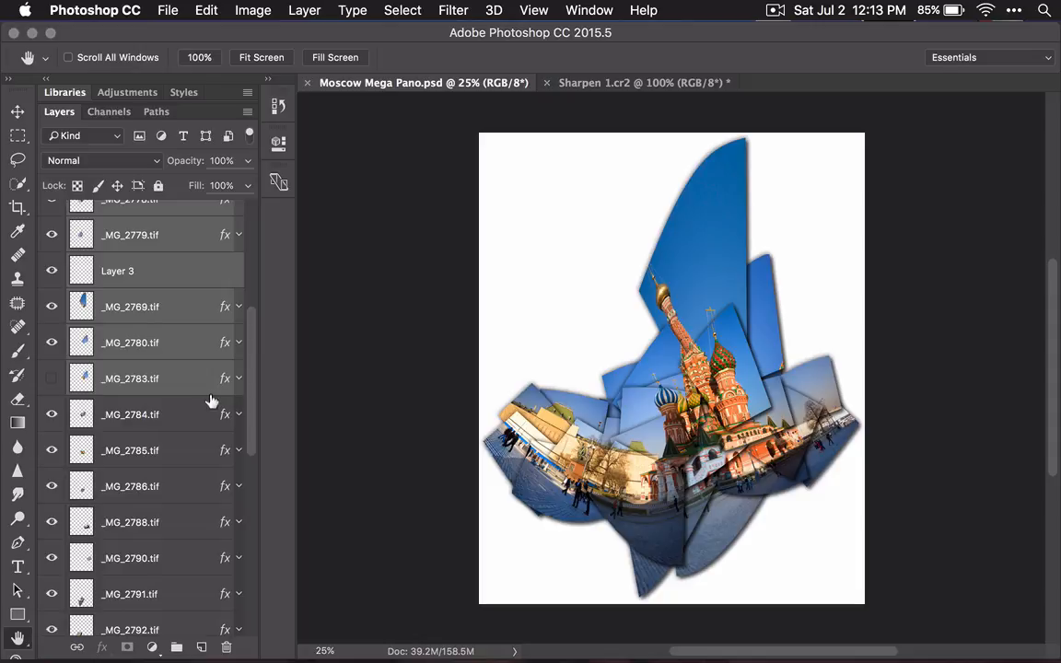
left_click(131, 592)
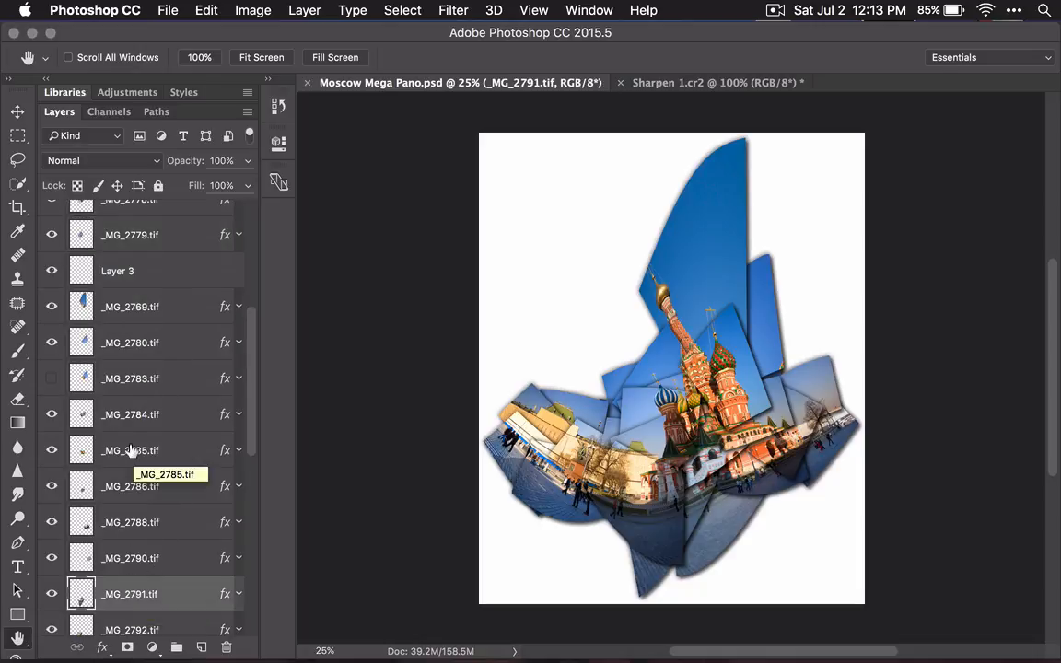
left_click(109, 411, "shift")
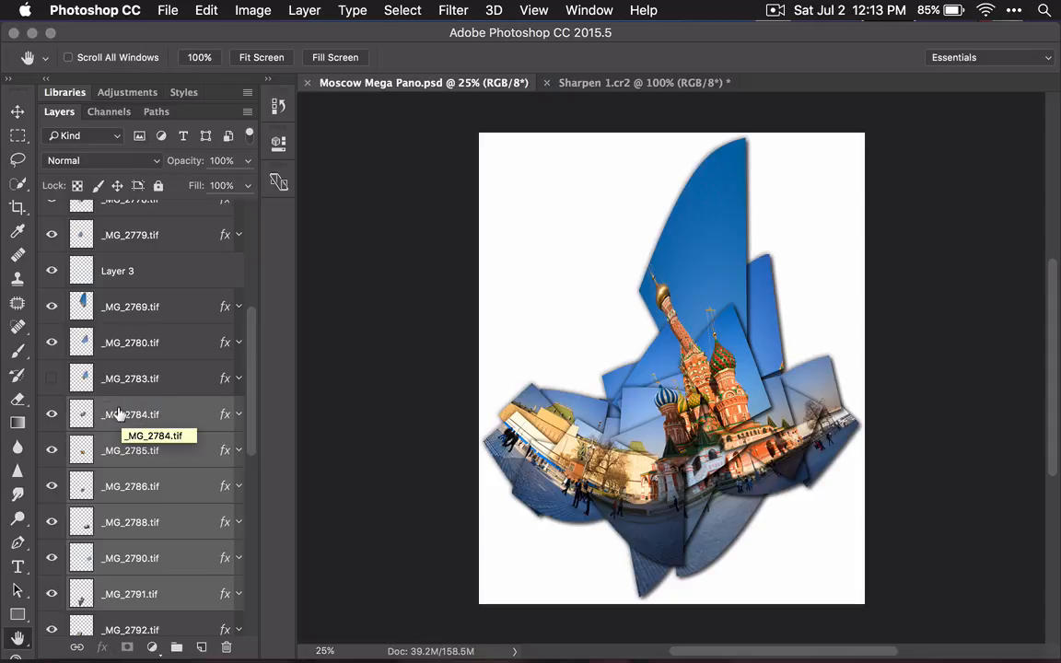
right_click(121, 416)
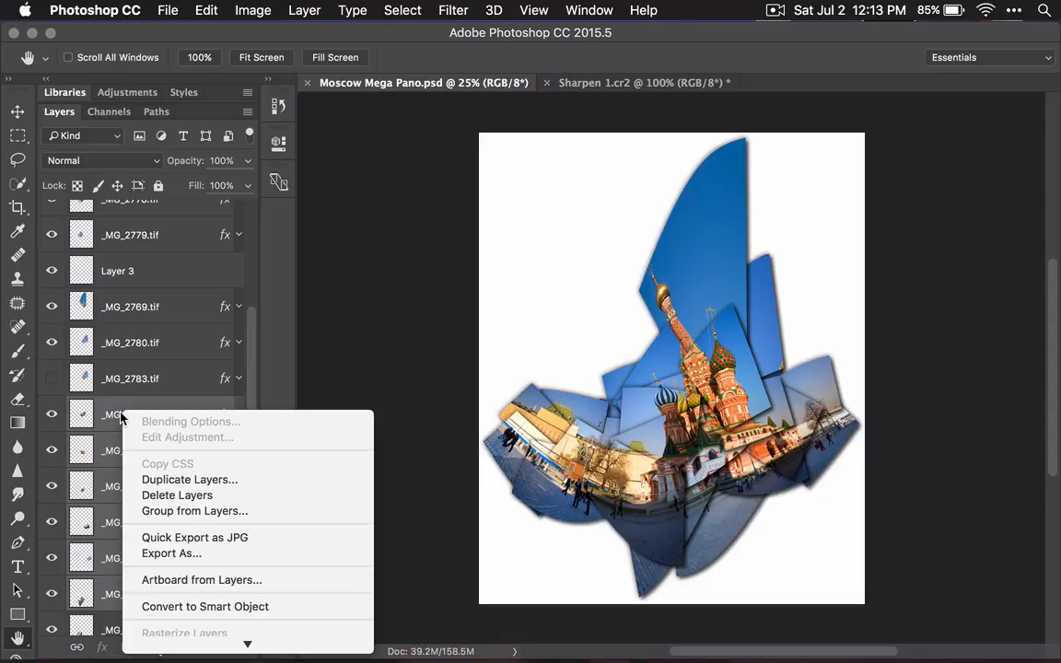
left_click(219, 554)
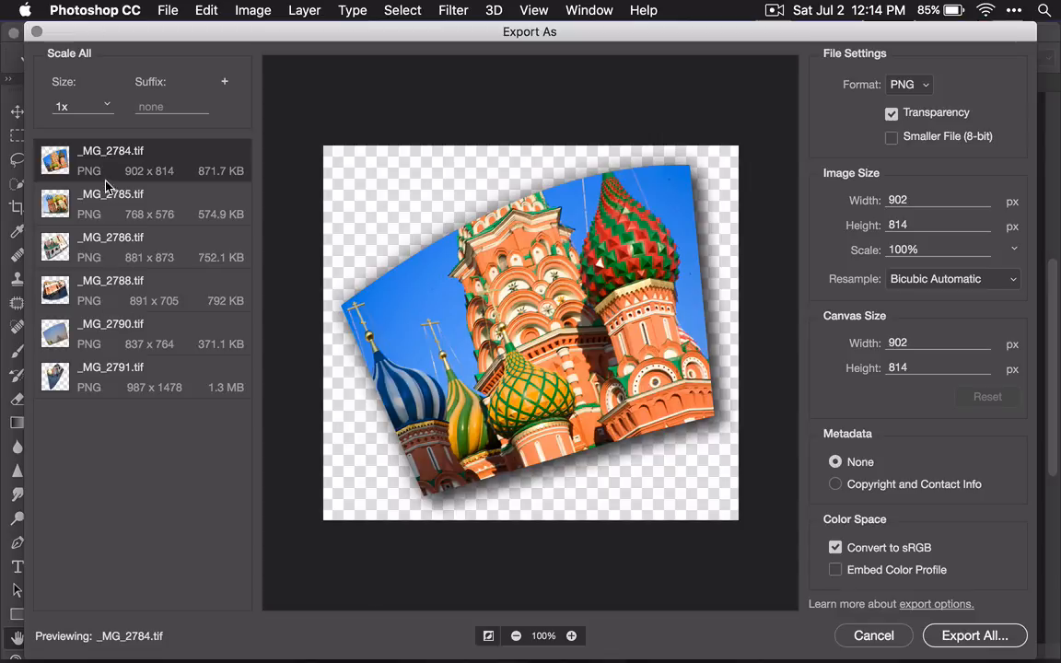
- Preview the export of _MG_2785.tif and _MG_2786.tif, and return to _MG_2784.tif
left_click(105, 212)
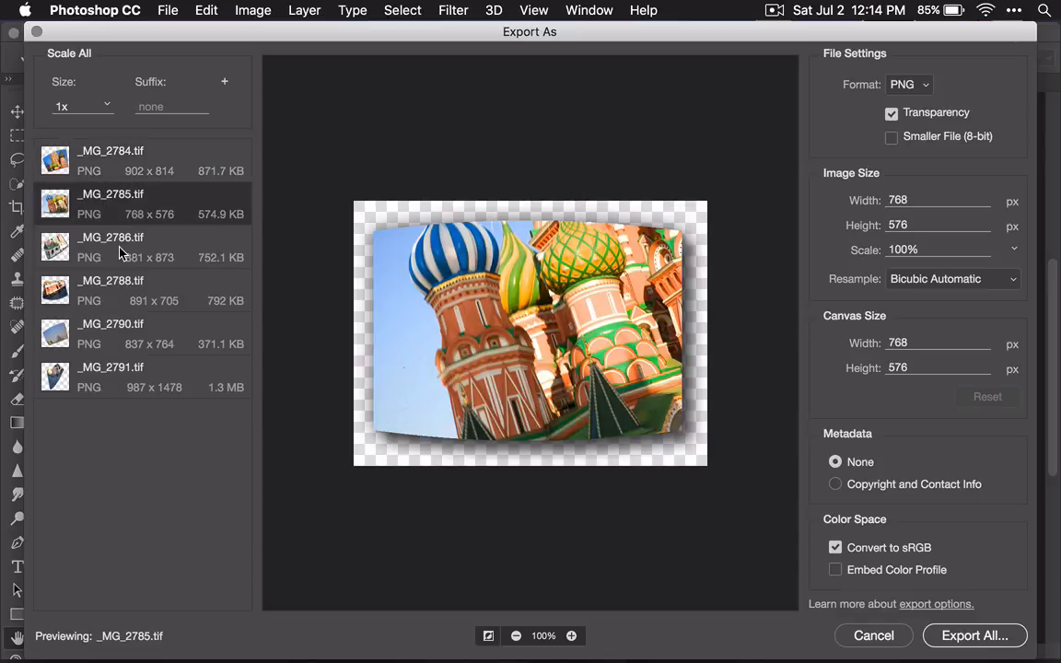
left_click(117, 242)
left_click(122, 172)
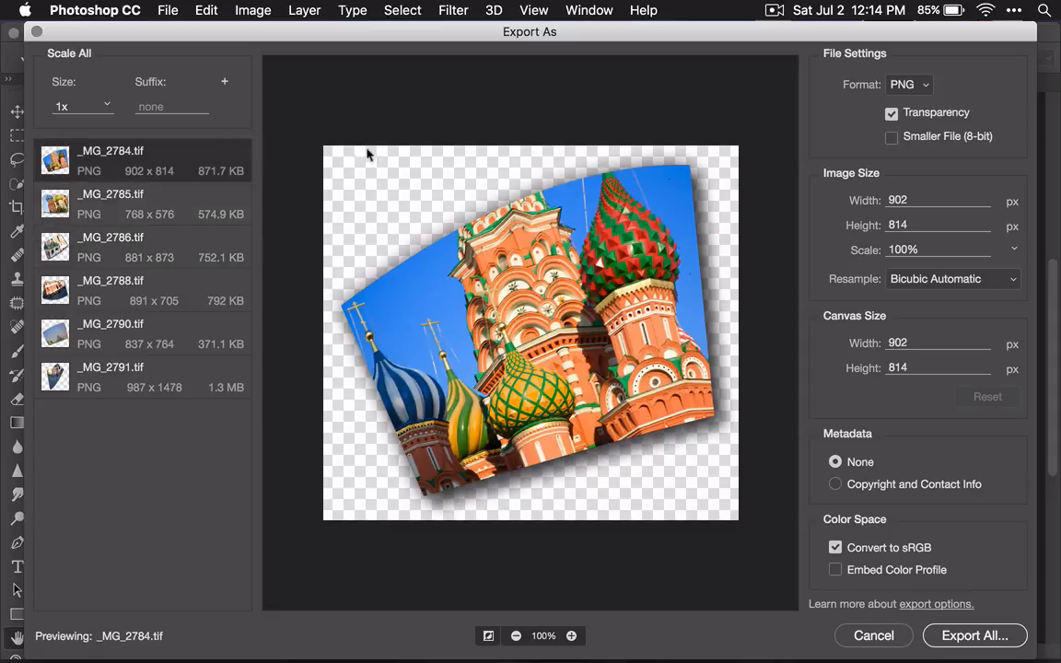
- Scale the export of _MG_2784.tif down to 84%
left_click_drag(862, 257, 764, 230)
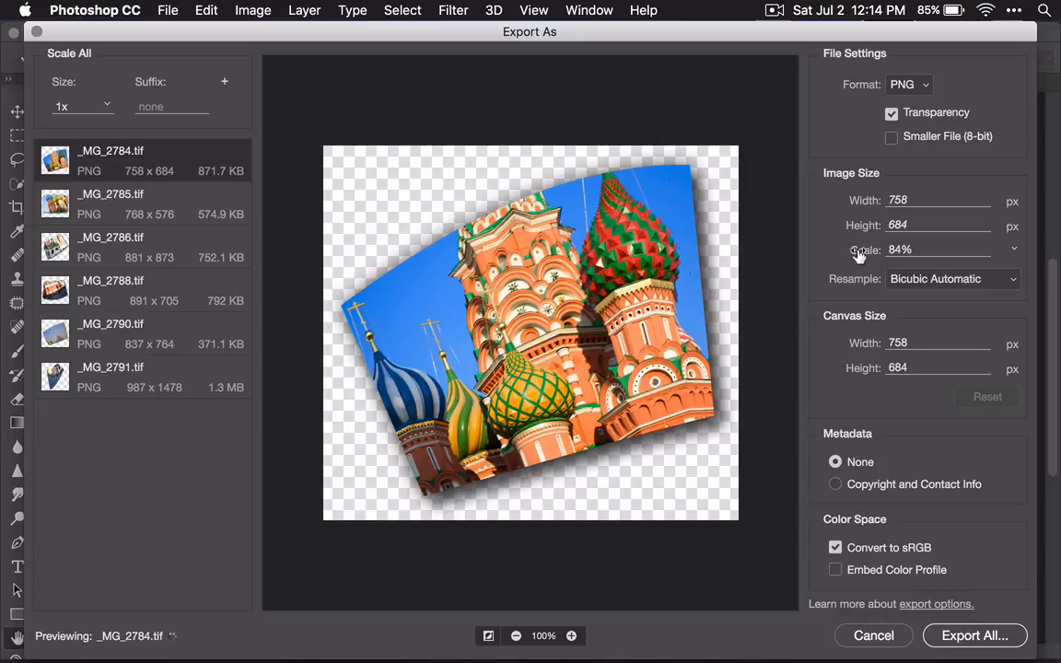
left_click_drag(853, 251, 871, 257)
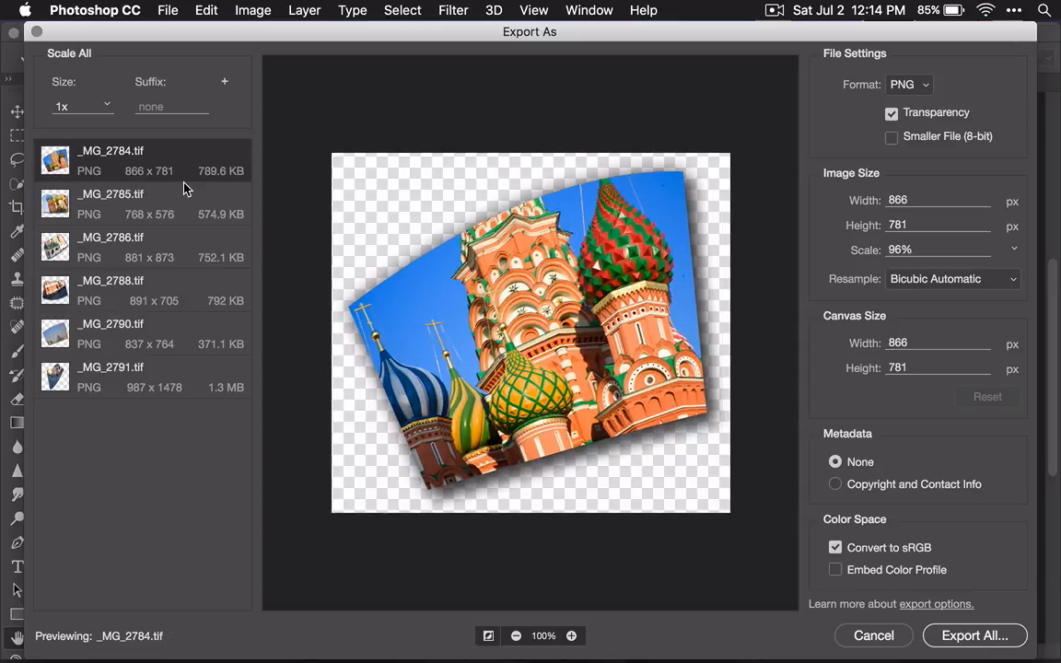
left_click_drag(857, 251, 849, 253)
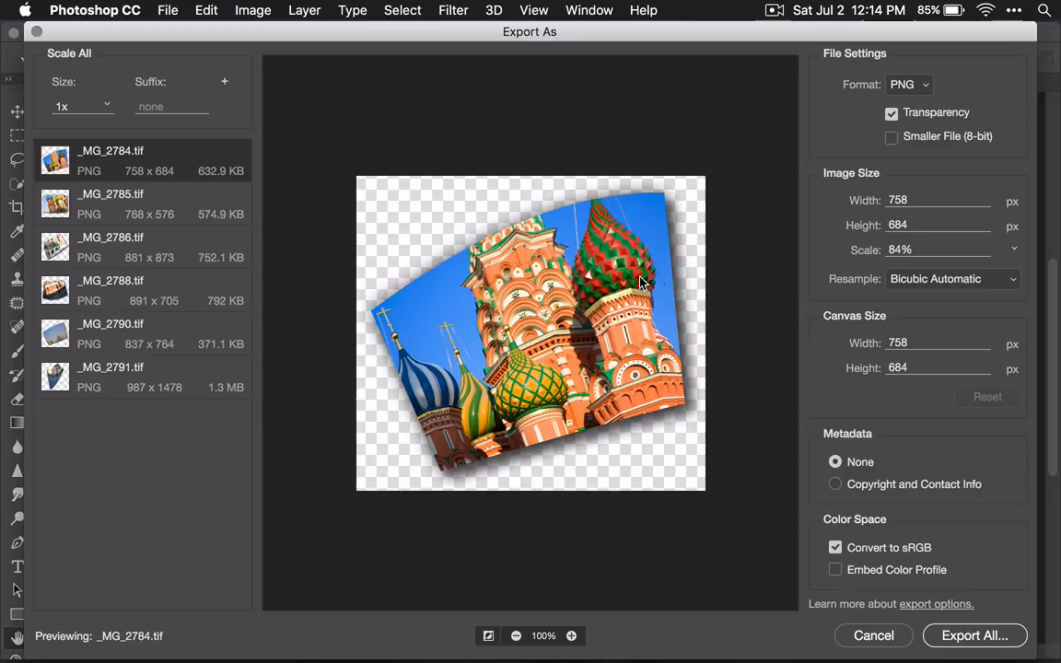
- Preview the export of _MG_2791.tif, select all six layers in the export list, and return to _MG_2784.tif alone
left_click(184, 382)
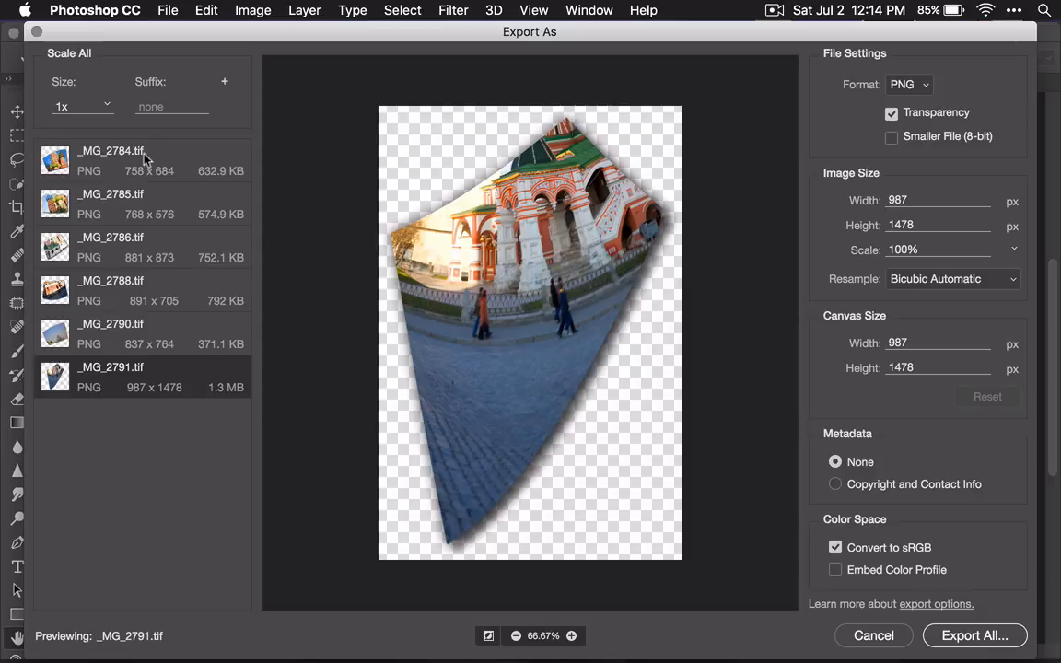
left_click(138, 176, "shift")
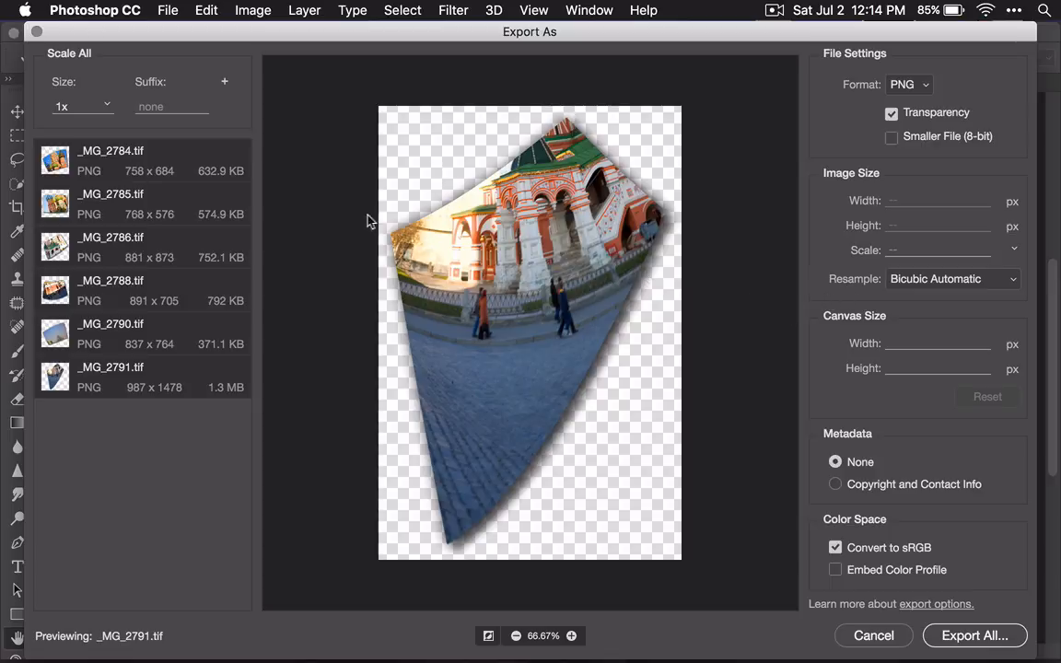
left_click(157, 162)
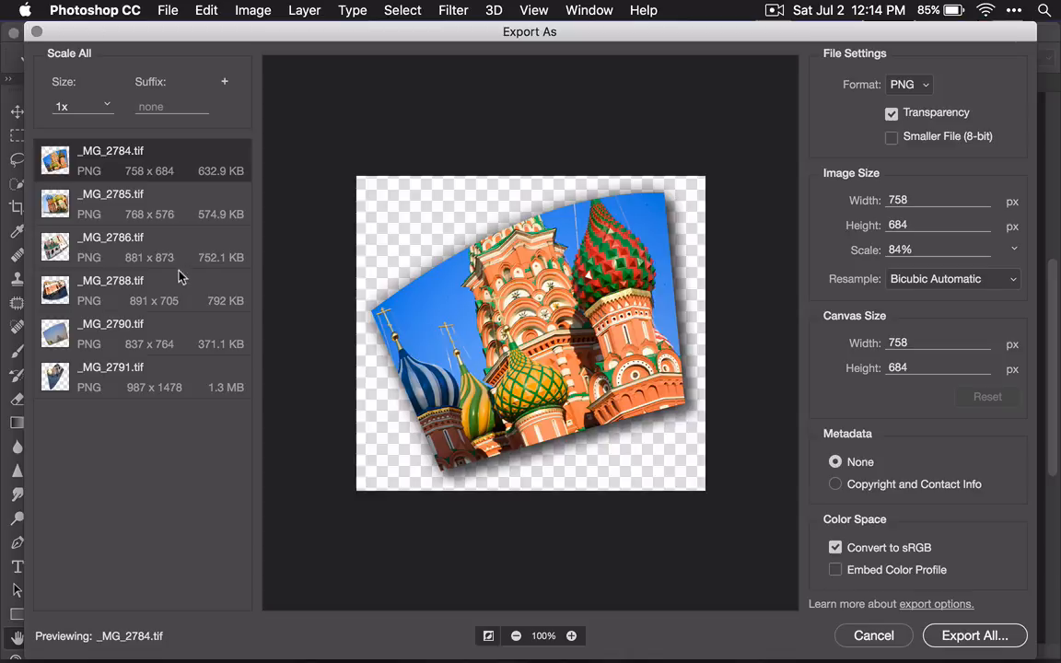
- Add a second export size of 0.5x with the suffix @0,5x for all layers
left_click(225, 86)
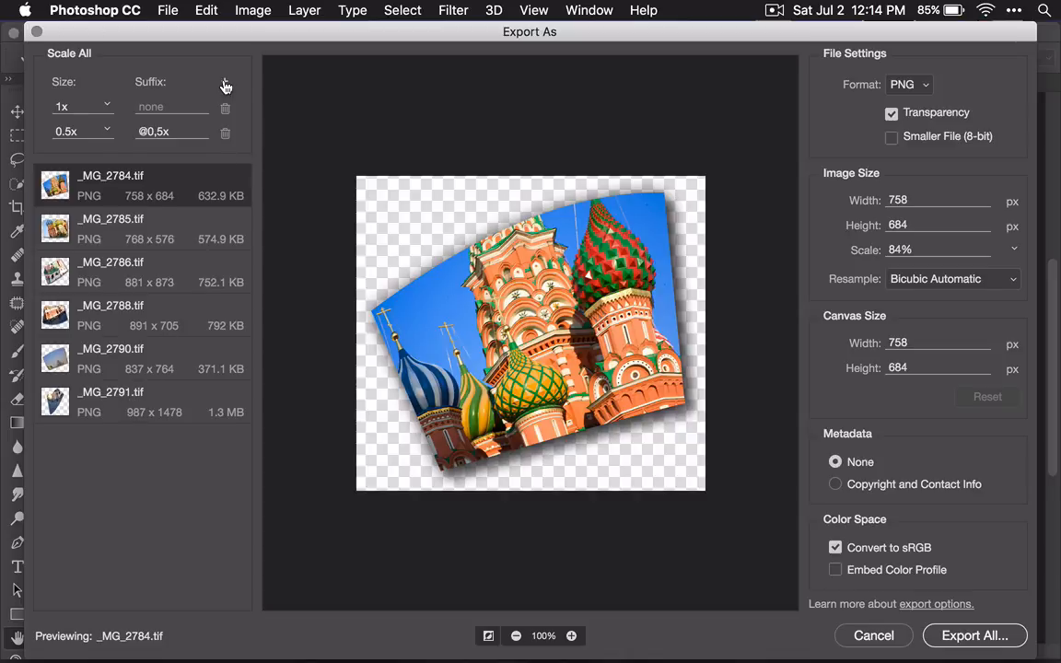
left_click(106, 132)
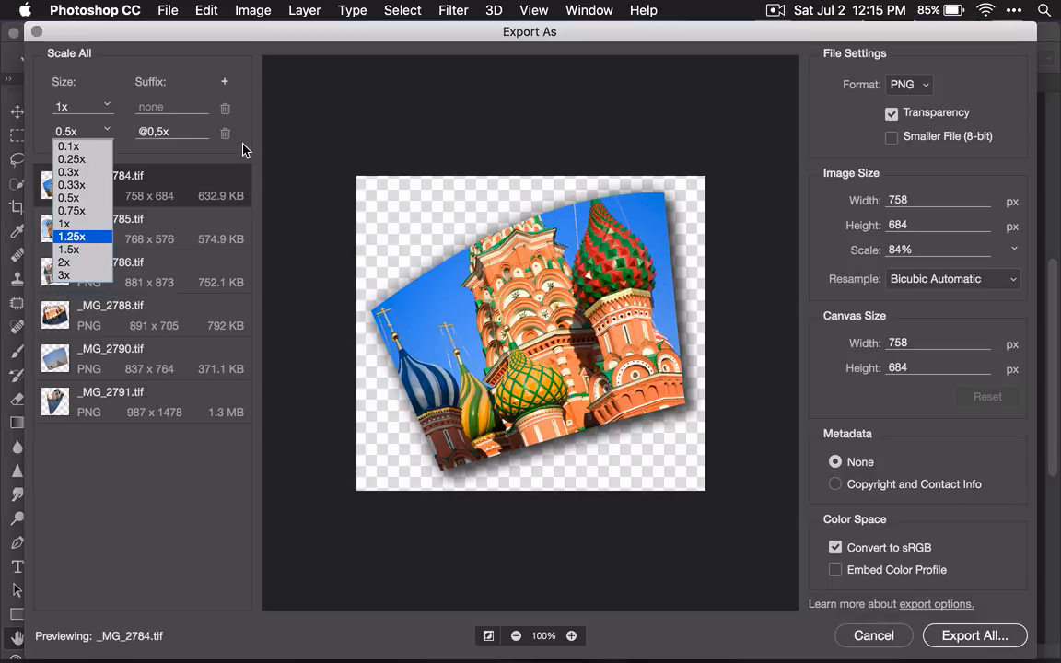
left_click(218, 129)
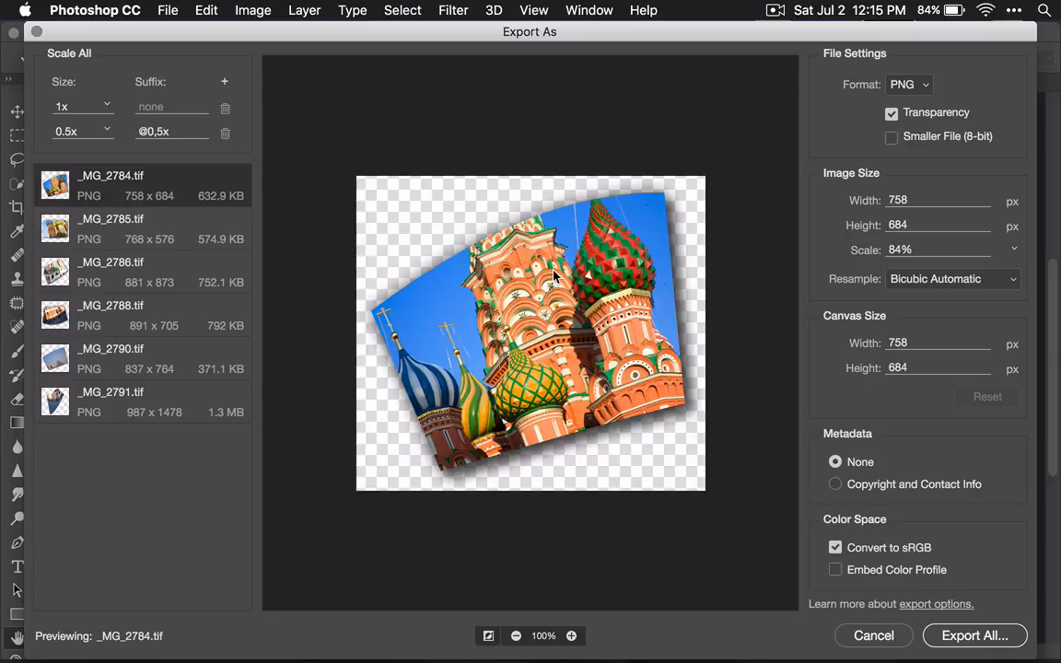
- Switch the export format of _MG_2784.tif to JPG to compare it, and set it back to PNG
left_click(907, 84)
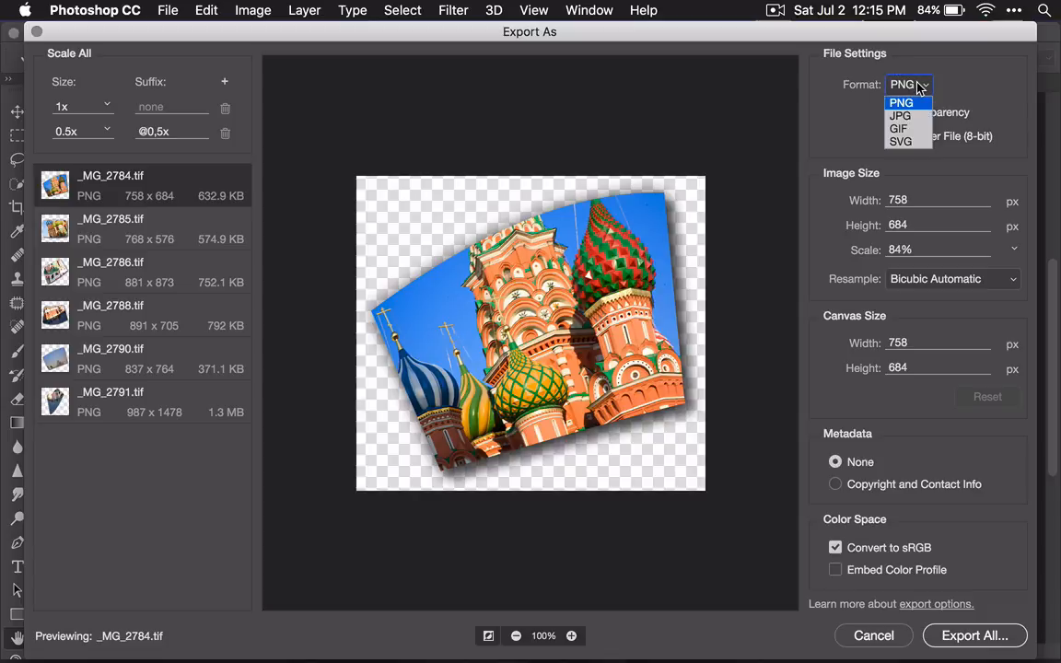
left_click(918, 117)
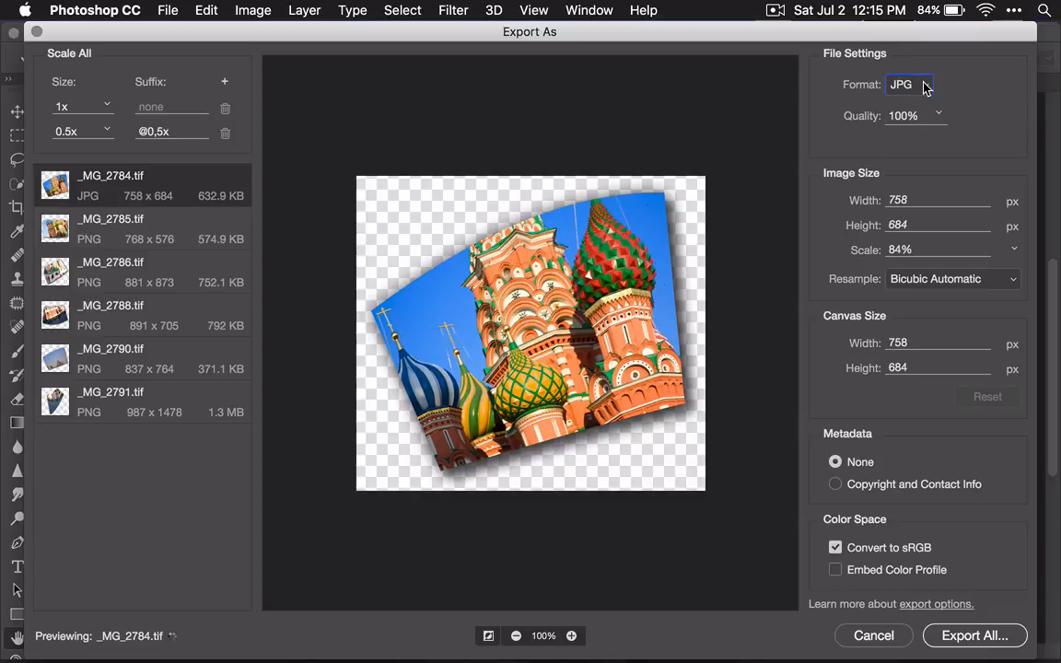
left_click(926, 85)
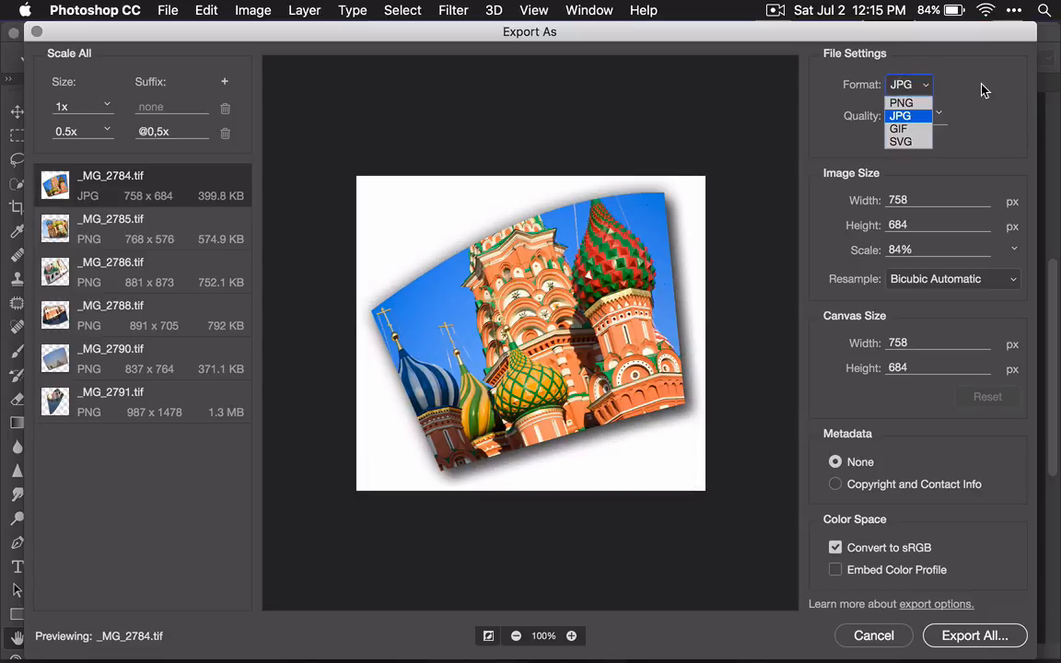
left_click(914, 106)
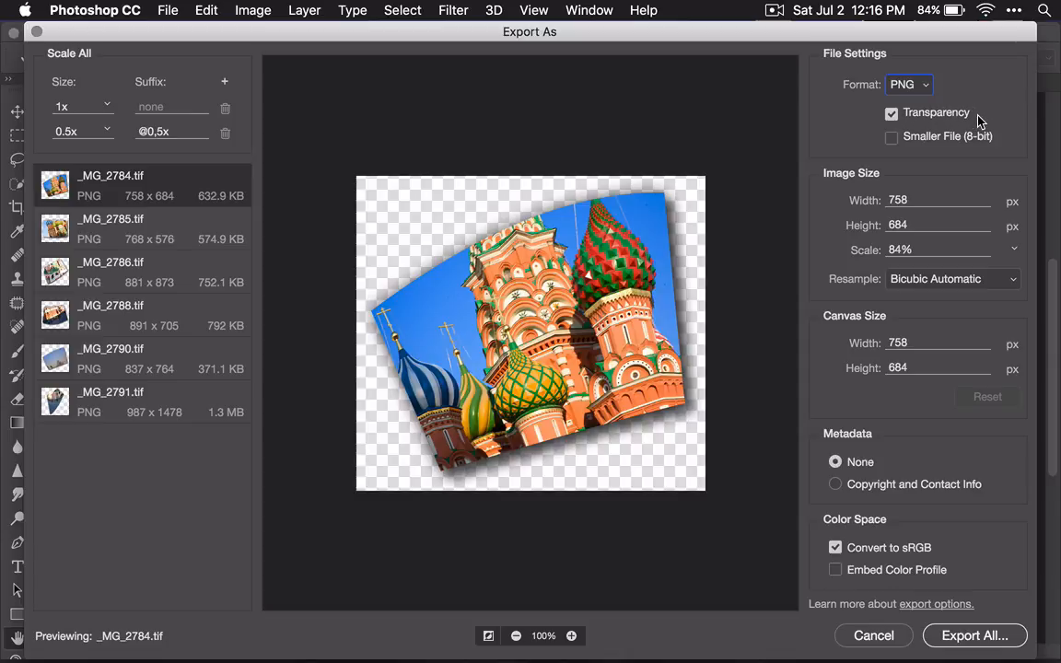
- Try the Smaller File (8-bit) option on the PNG export of _MG_2784.tif, and change its format to GIF
left_click(892, 138)
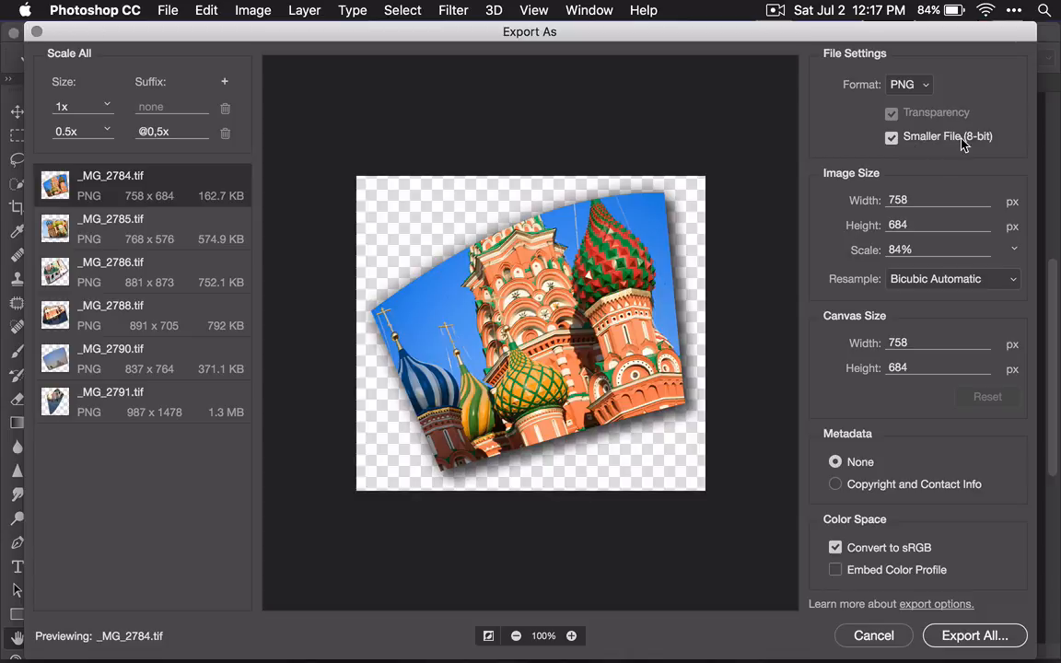
left_click(925, 86)
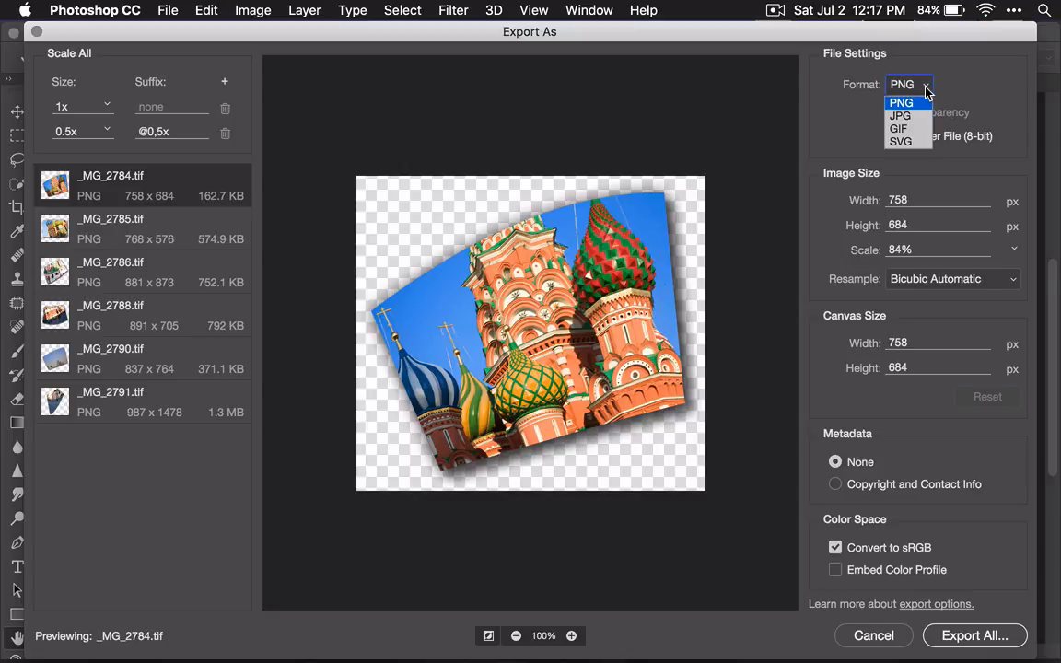
left_click(916, 134)
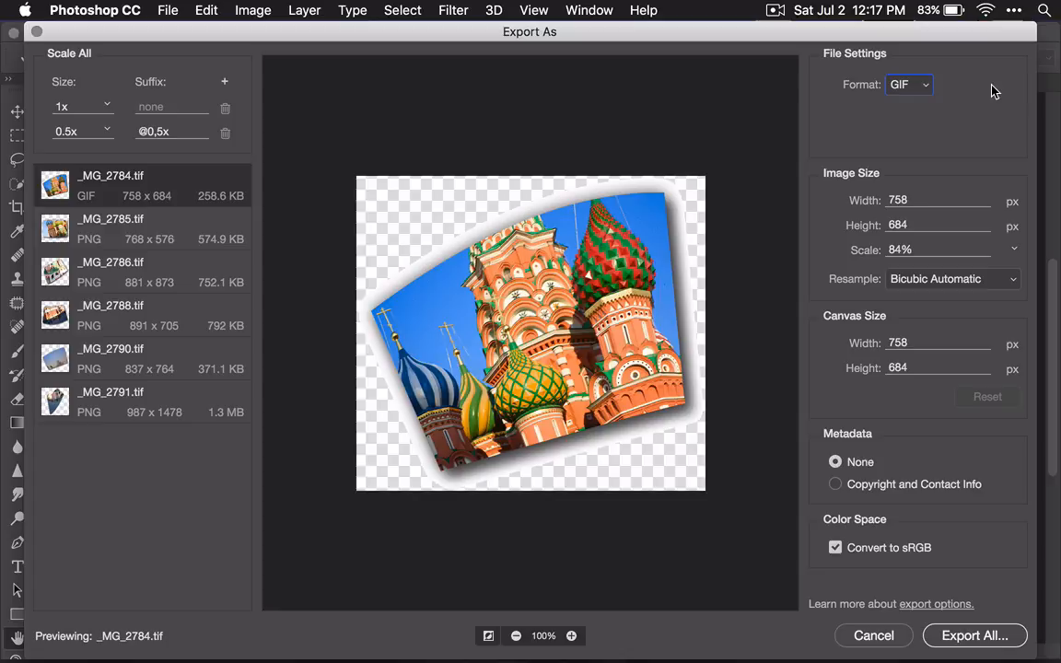
- Change the export format of _MG_2784.tif to SVG, and cancel the Export As operation
left_click(923, 88)
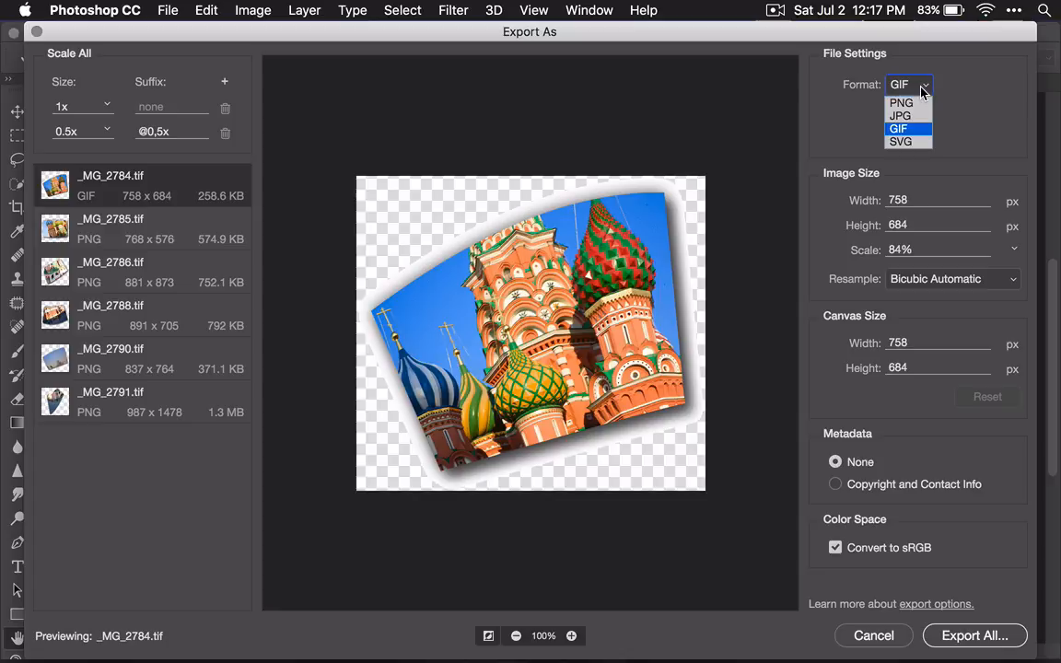
left_click(917, 144)
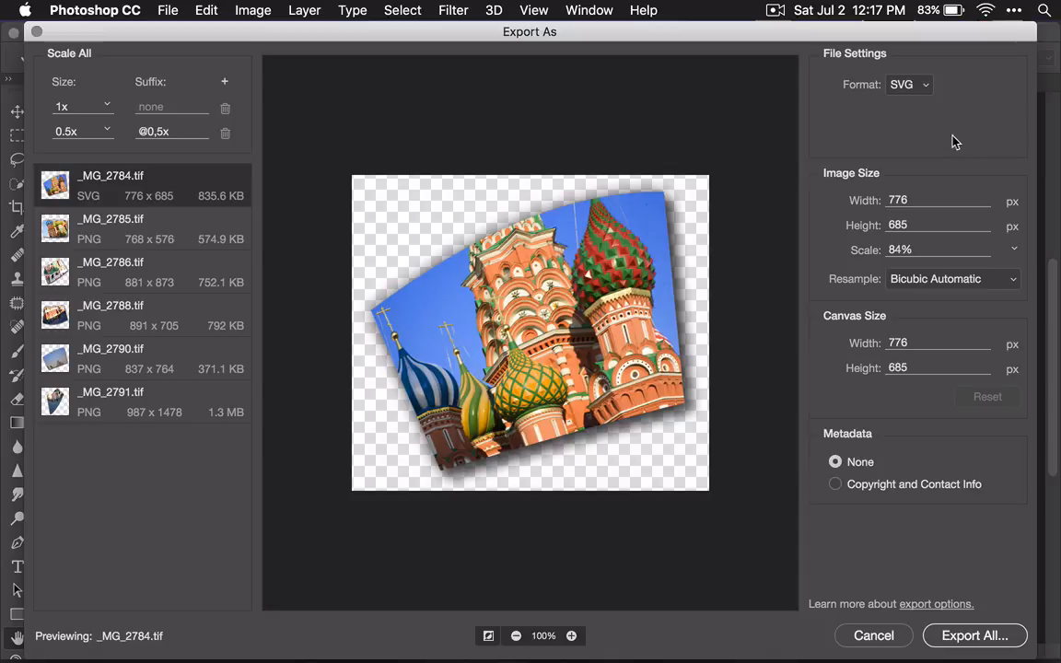
left_click(923, 87)
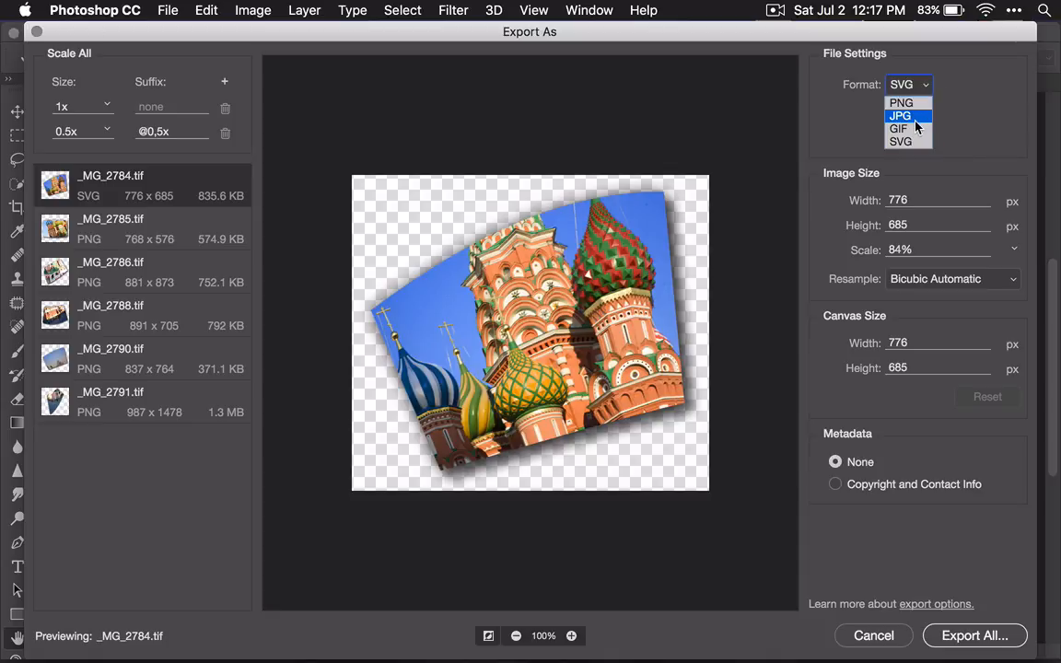
left_click(956, 135)
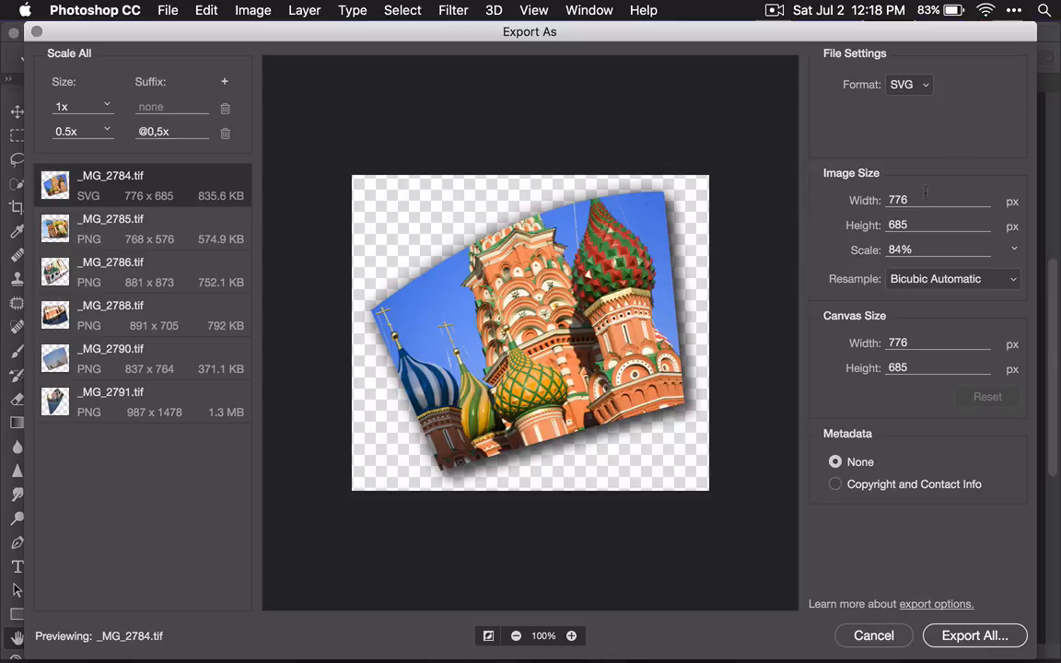
left_click(874, 636)
- In the export preferences, keep JPG as the quick export format and send files to an assets folder next to the current document
left_click(165, 10)
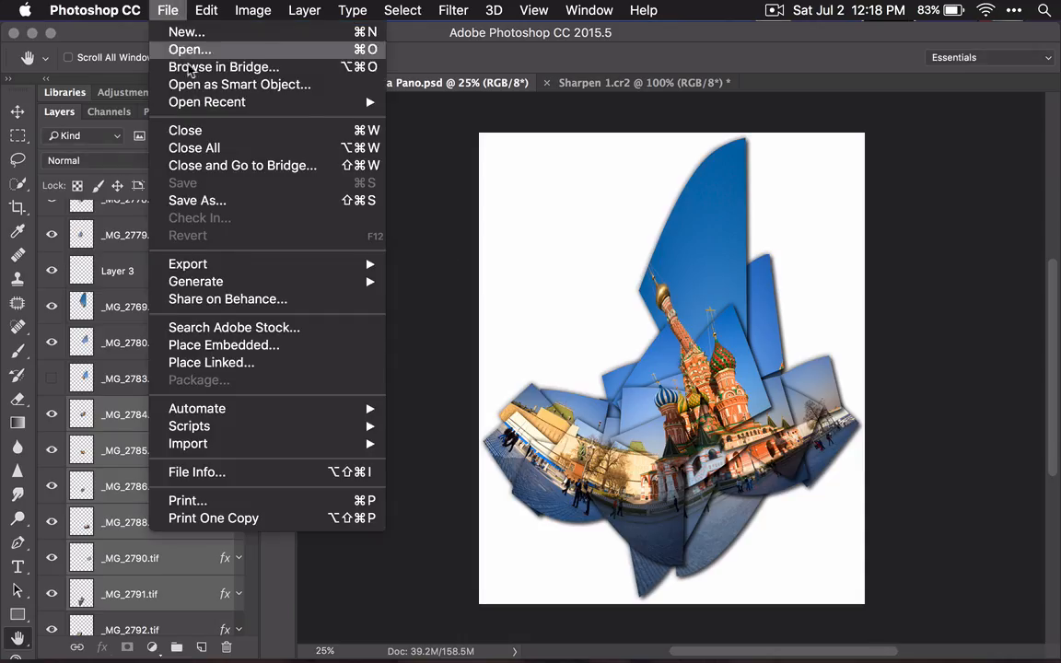
mouse_move(217, 265)
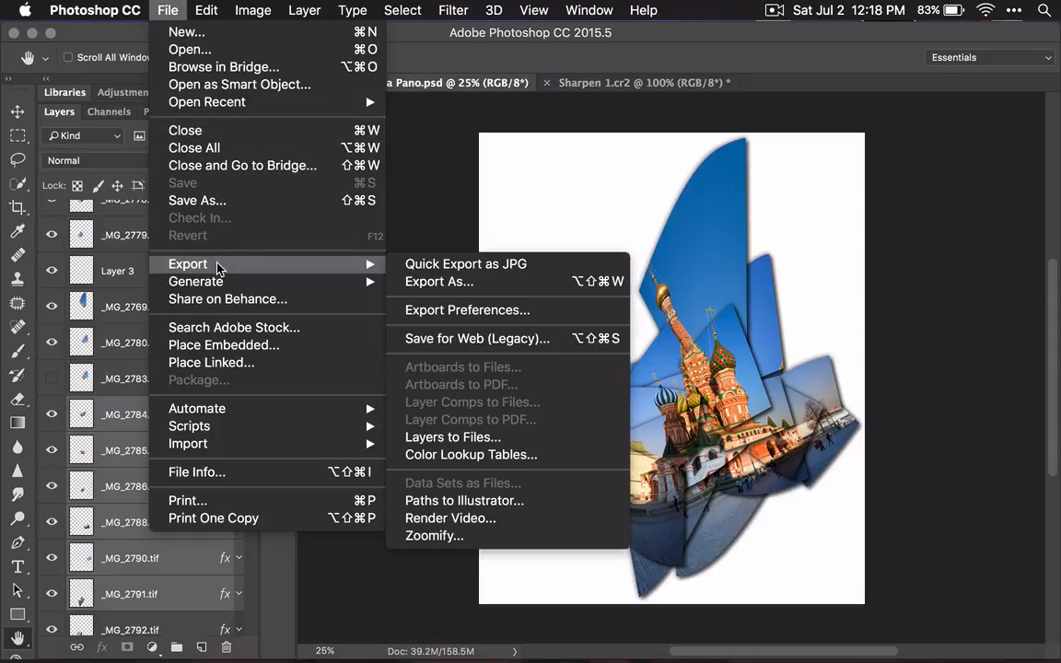
left_click(398, 310)
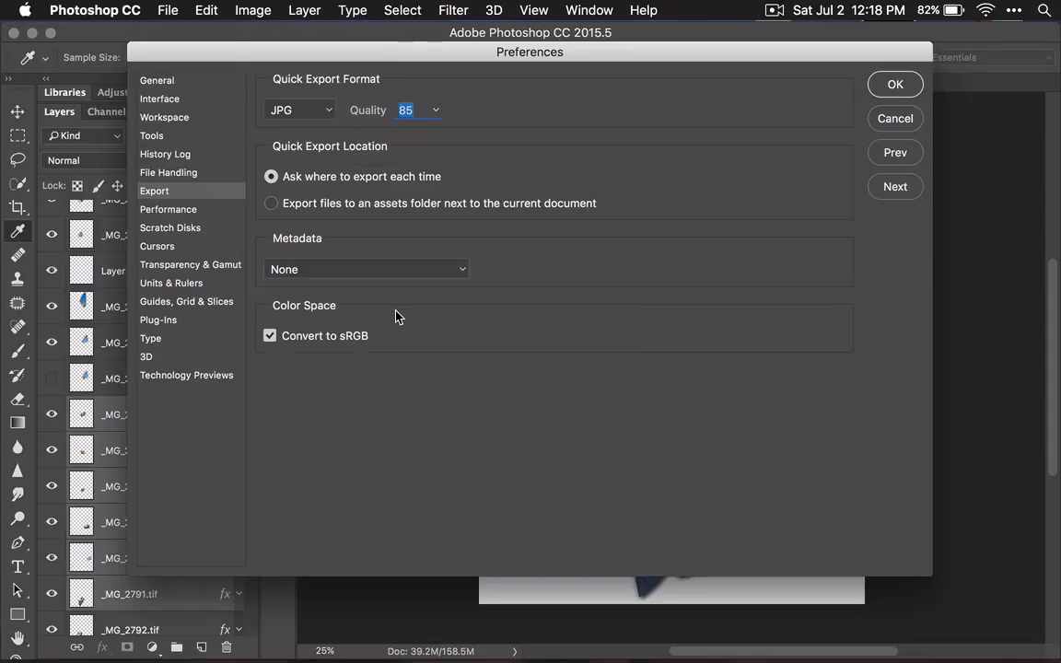
left_click(299, 109)
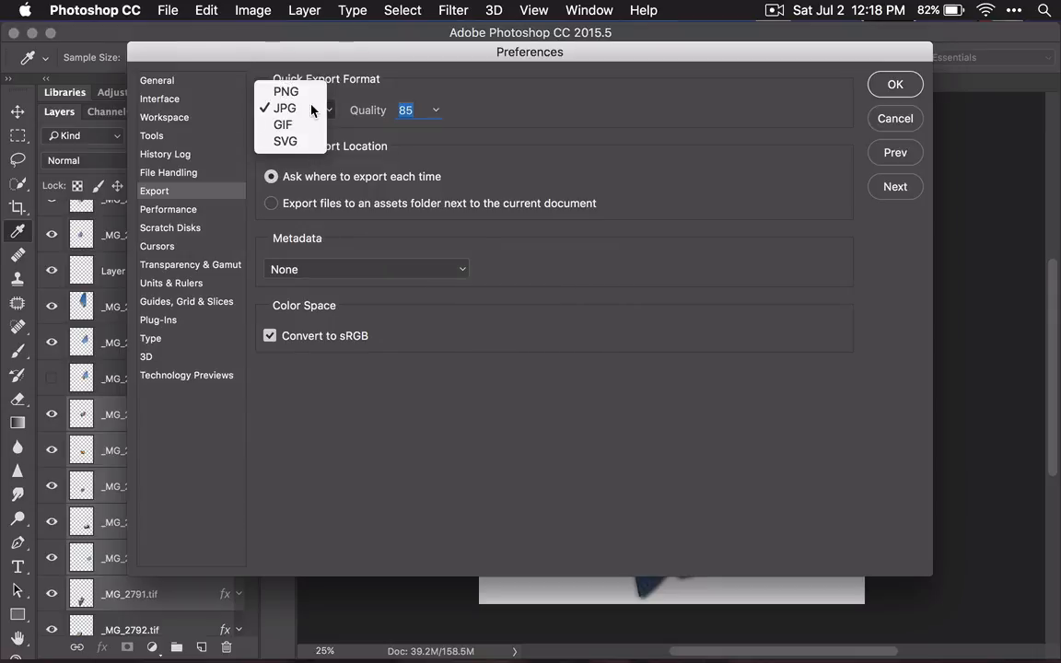
left_click(312, 110)
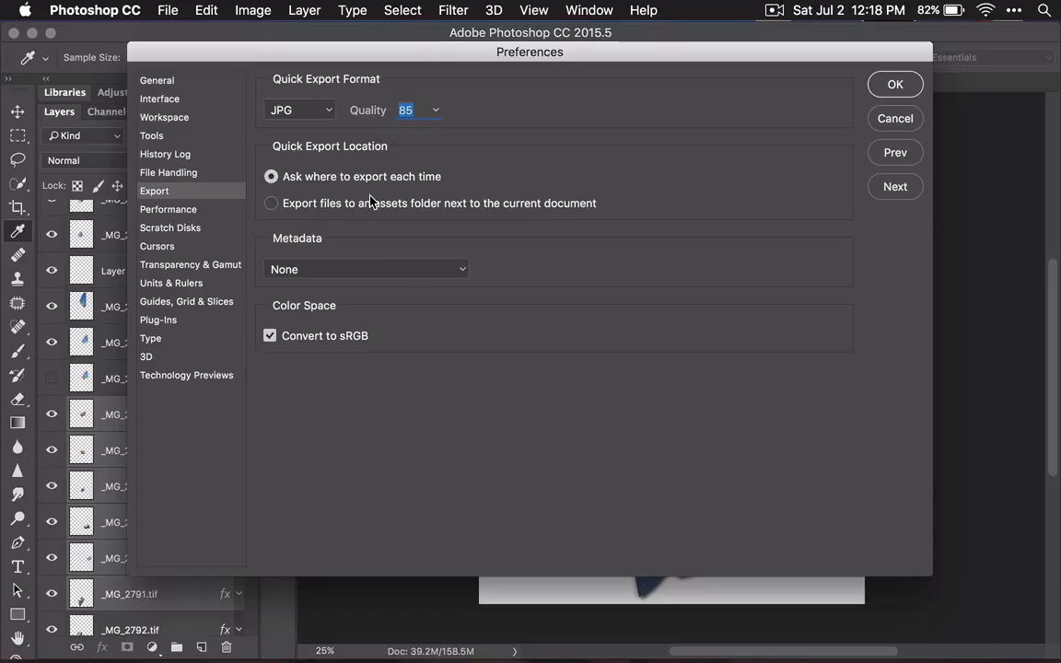
left_click(271, 204)
left_click(904, 91)
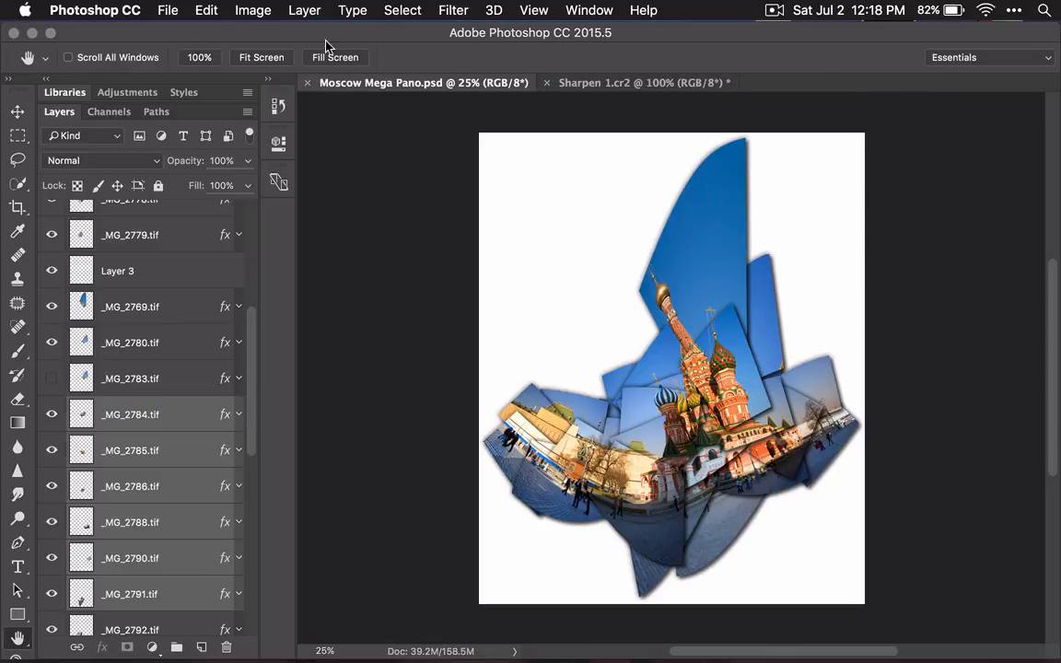
left_click(171, 12)
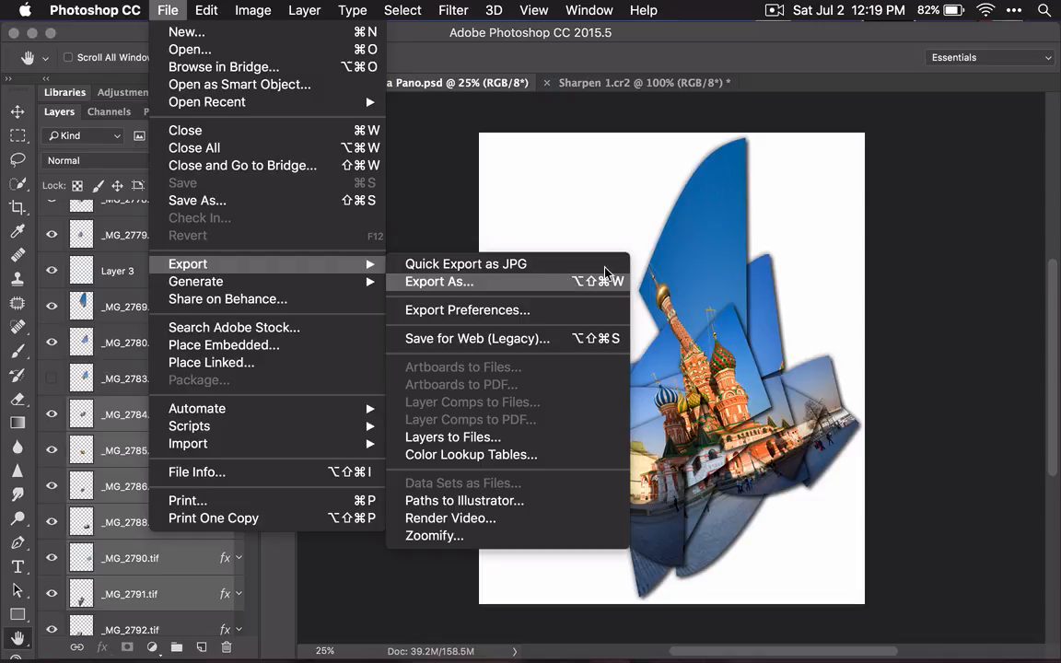
left_click(904, 270)
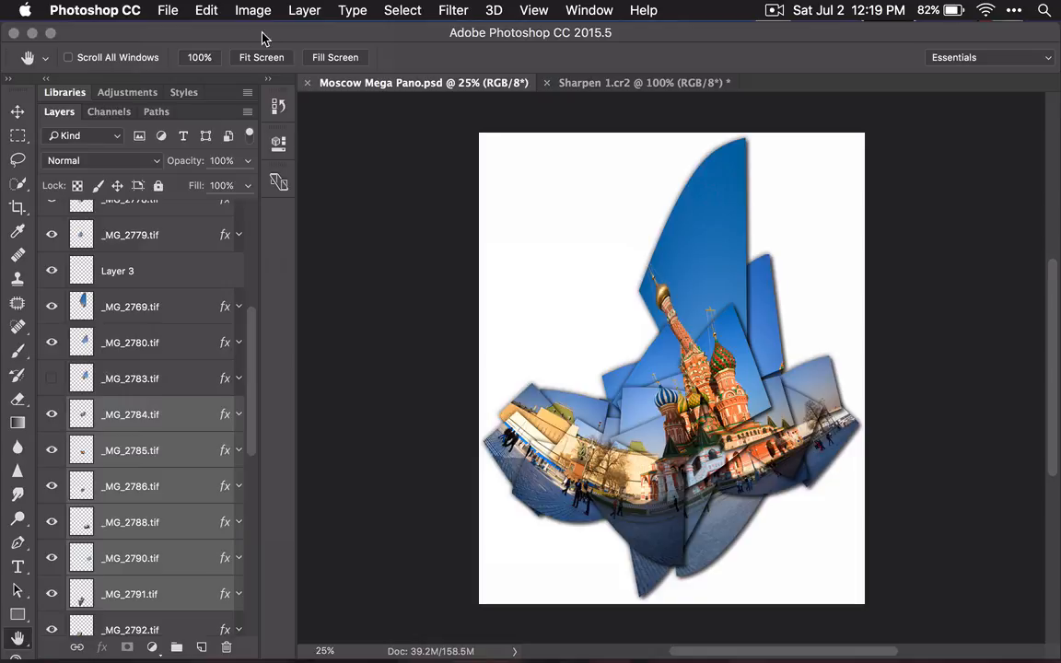
left_click(168, 10)
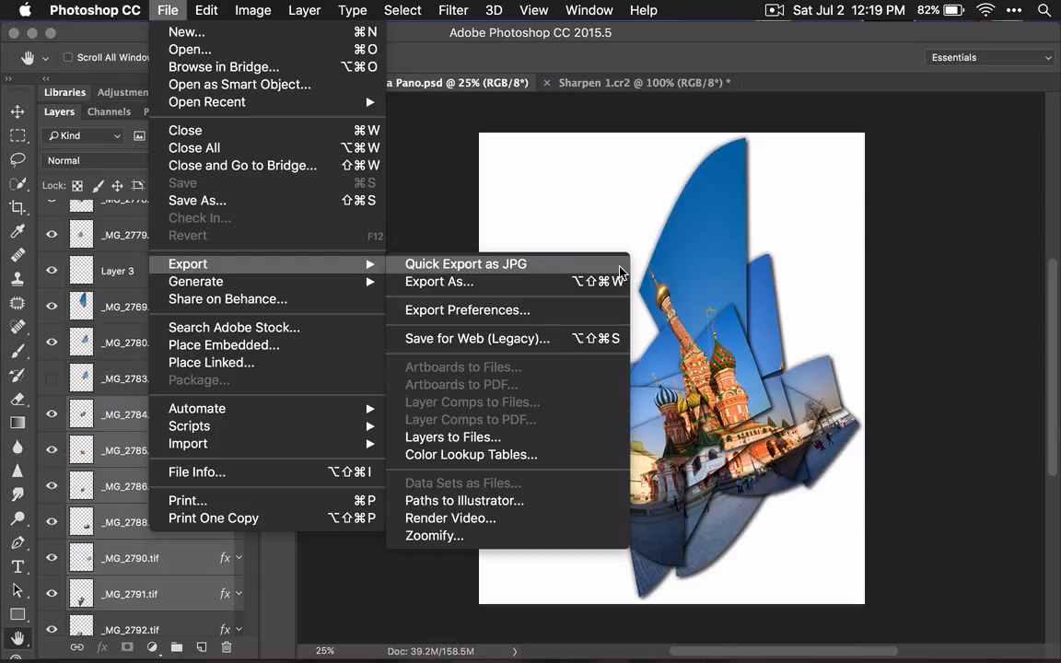
mouse_move(206, 10)
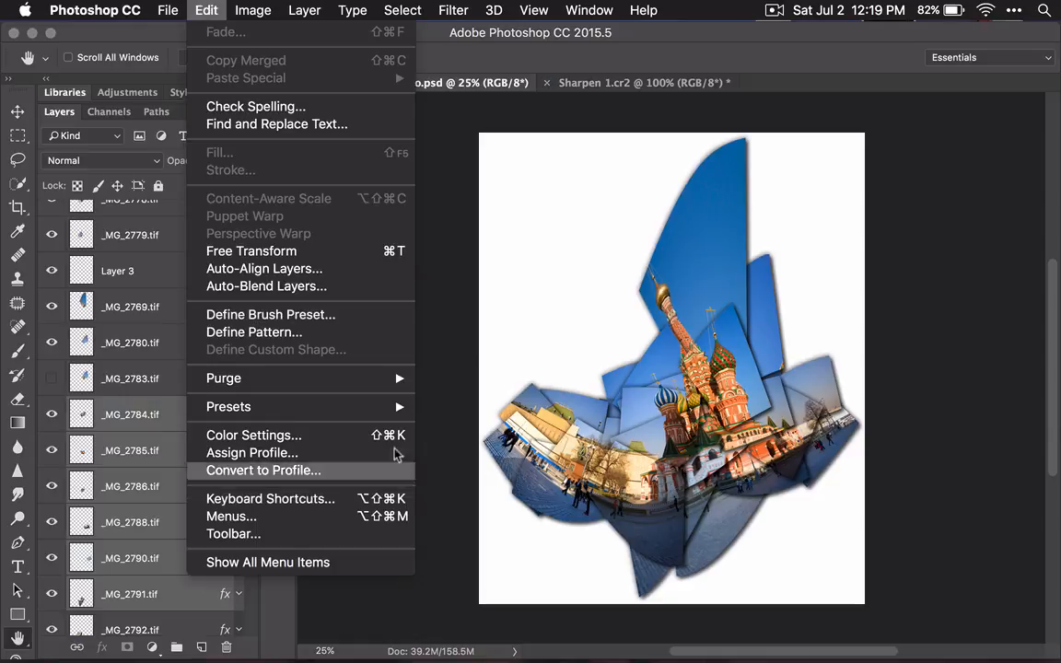
left_click(467, 345)
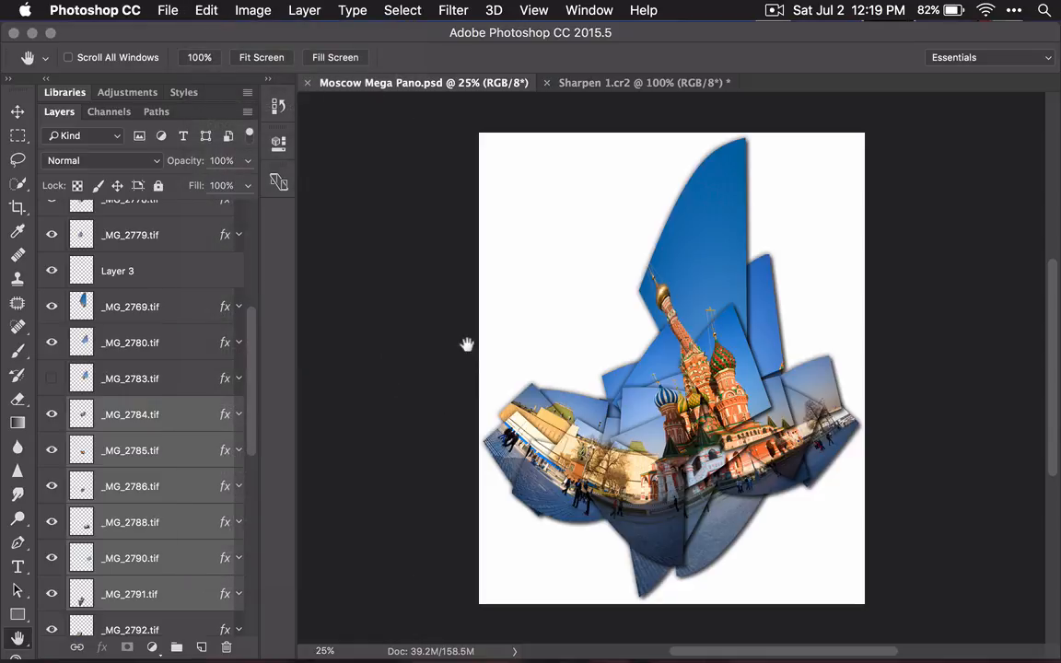